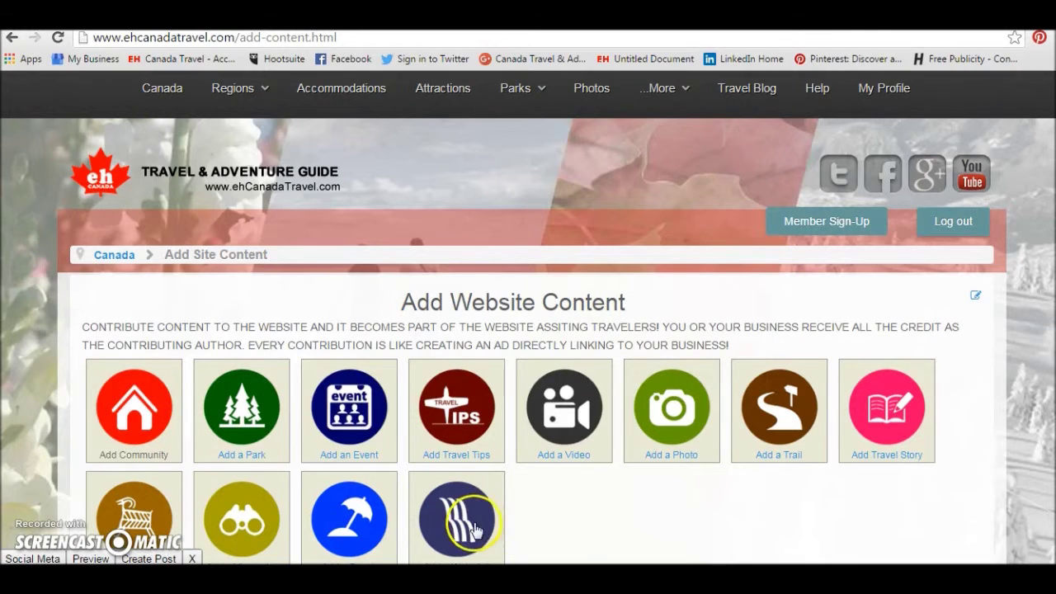
# Open the form for adding a beach and fill in the name of place as Florencia Bay, copied from the Notepad notes
pyautogui.click(355, 523)
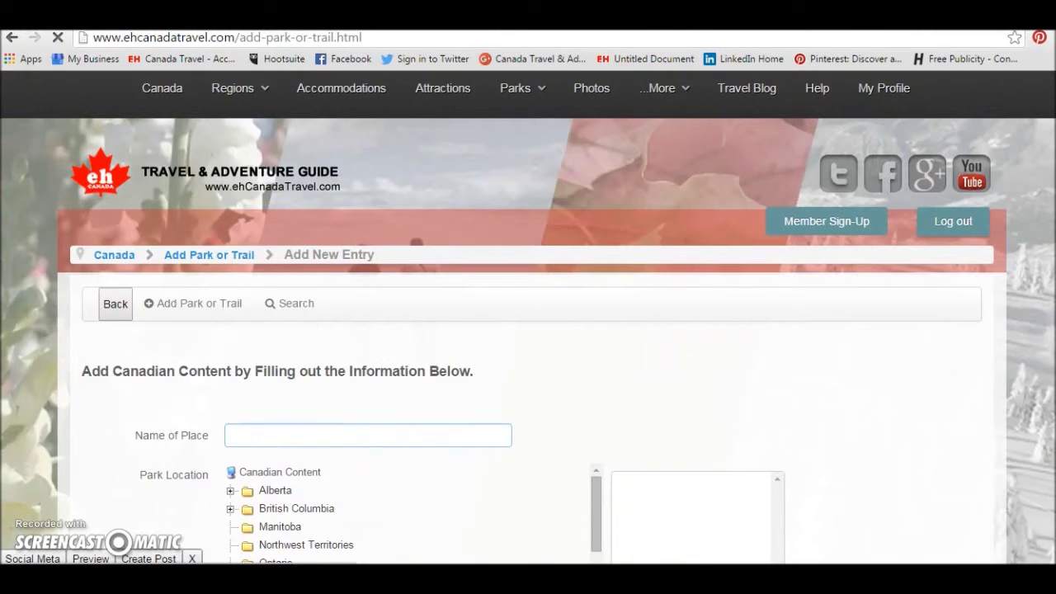
pyautogui.hotkey('alt', 'Tab')
pyautogui.moveTo(774, 135); pyautogui.dragTo(699, 135)
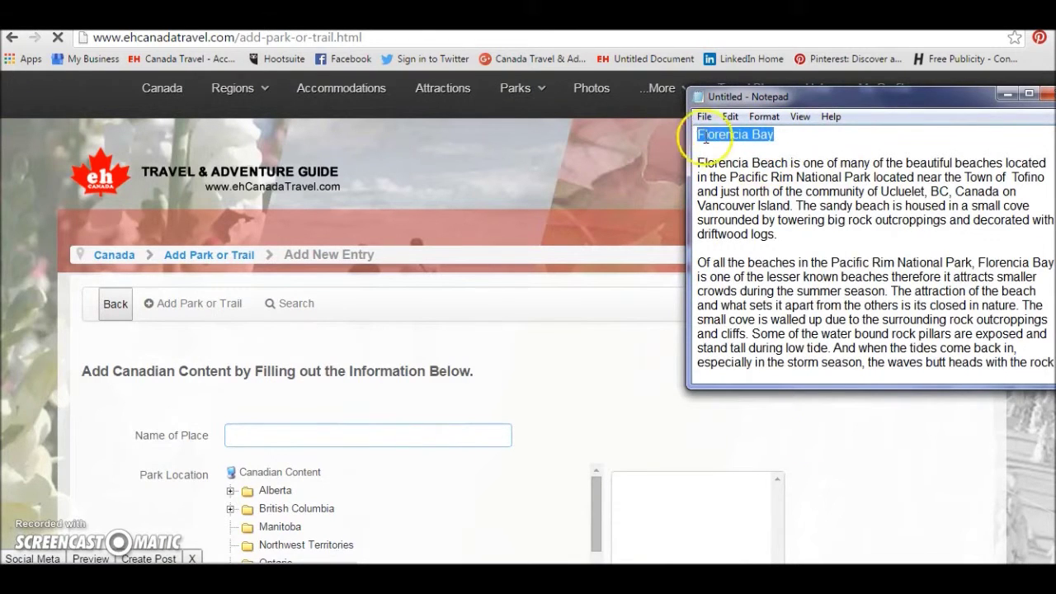
pyautogui.rightClick(706, 137)
pyautogui.click(764, 188)
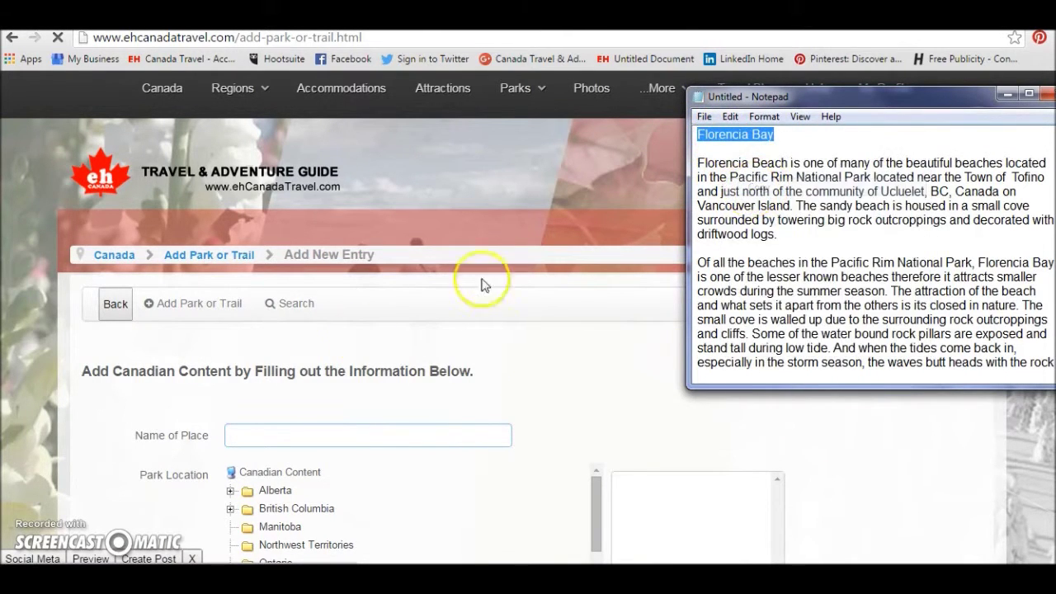
pyautogui.click(279, 439)
pyautogui.rightClick(284, 431)
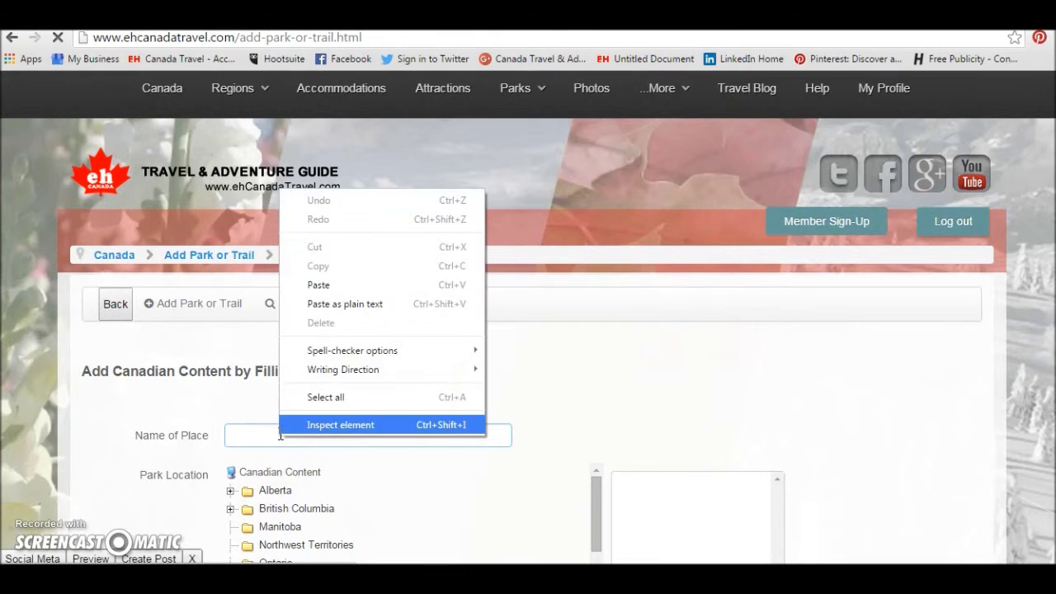
pyautogui.click(337, 283)
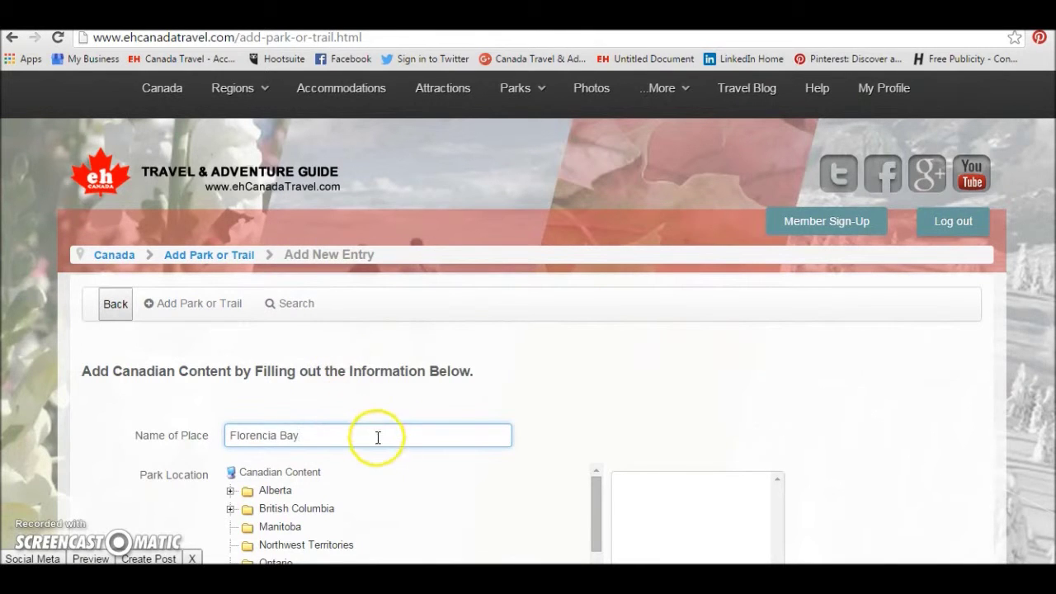
# Add British Columbia as a park location category for the entry
pyautogui.scroll(-2, 396, 462)
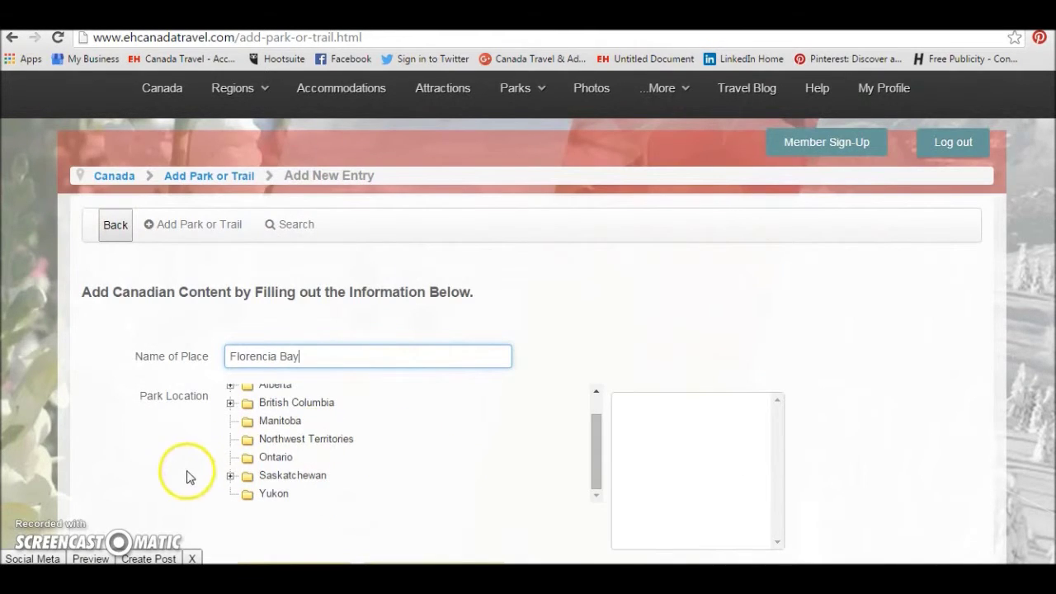
pyautogui.scroll(1, 179, 479)
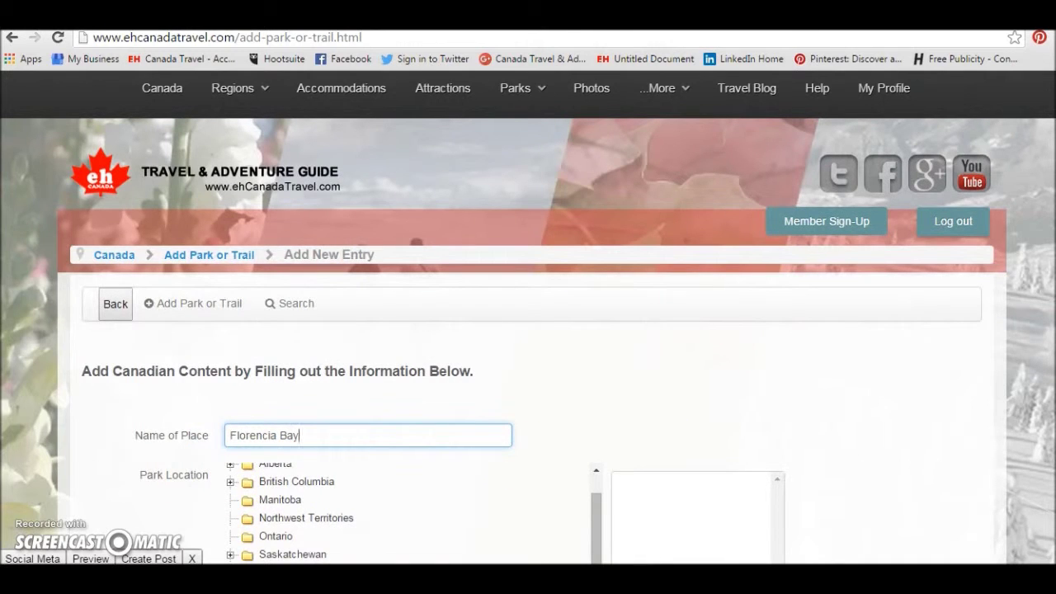
pyautogui.scroll(-6, 396, 512)
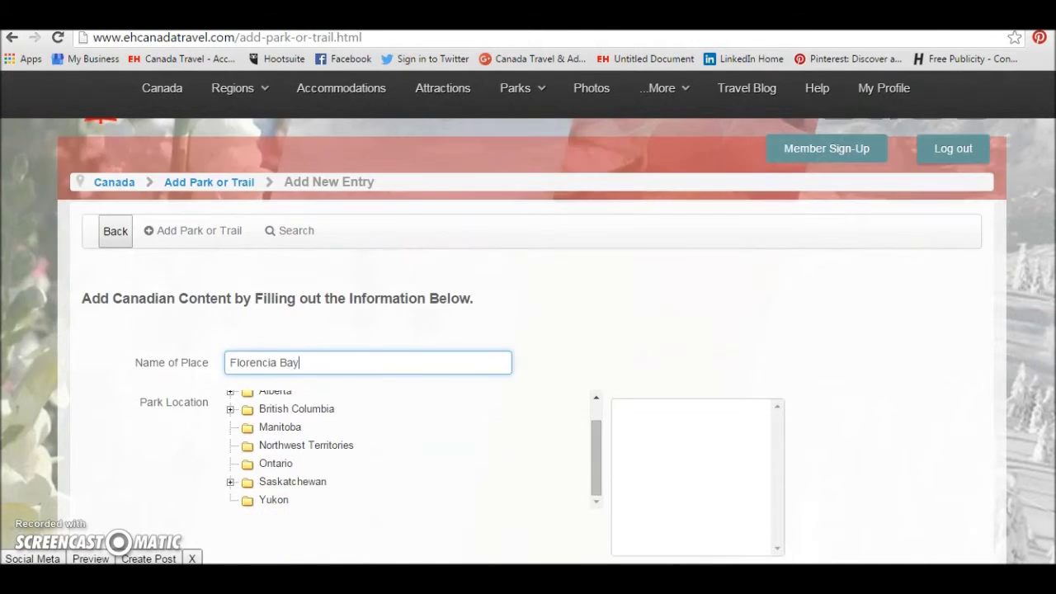
pyautogui.scroll(4, 446, 347)
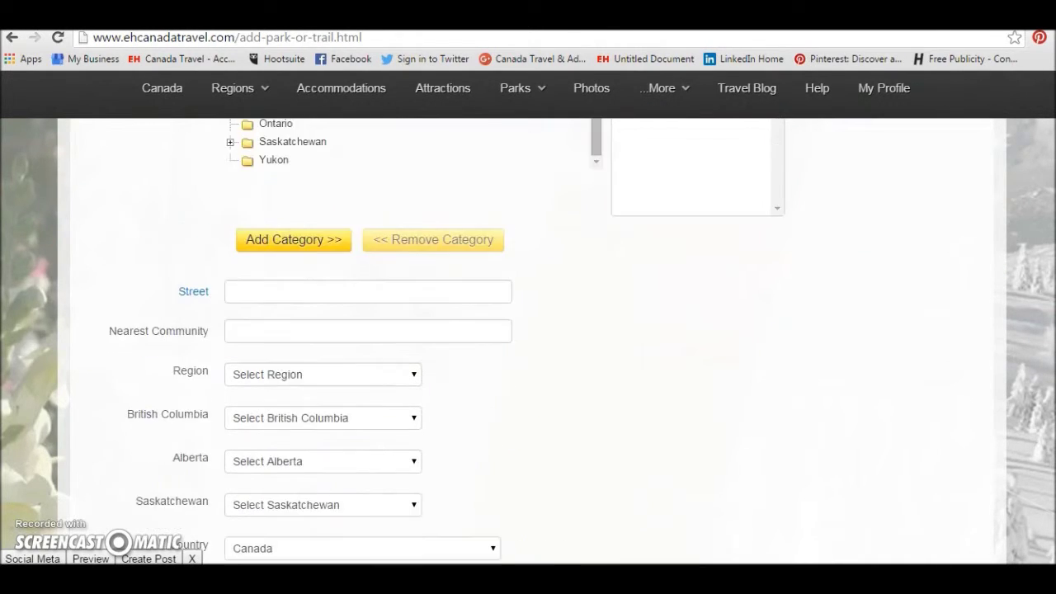
pyautogui.scroll(3, 355, 389)
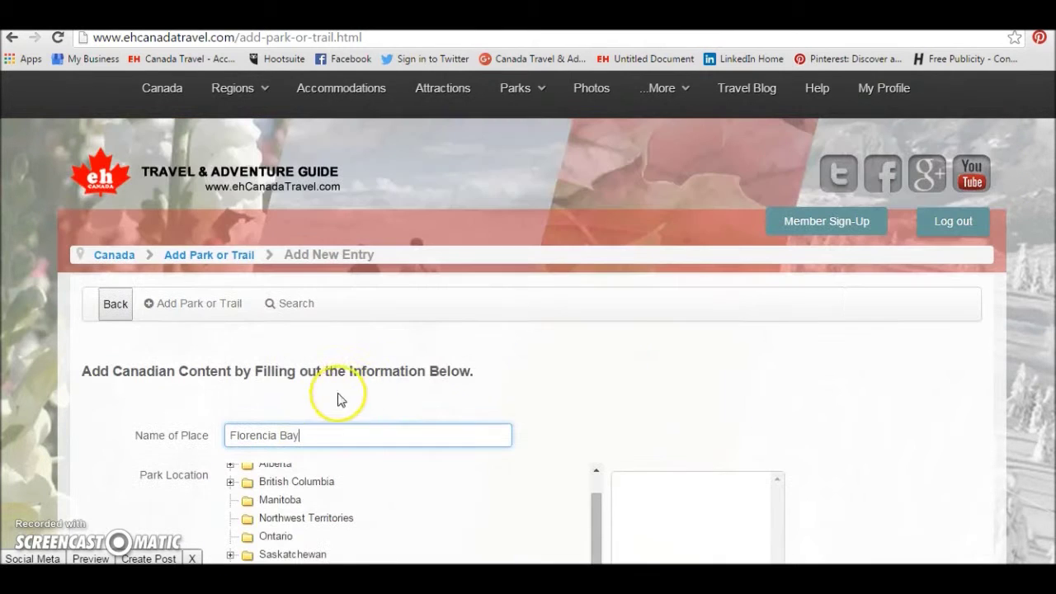
pyautogui.click(287, 488)
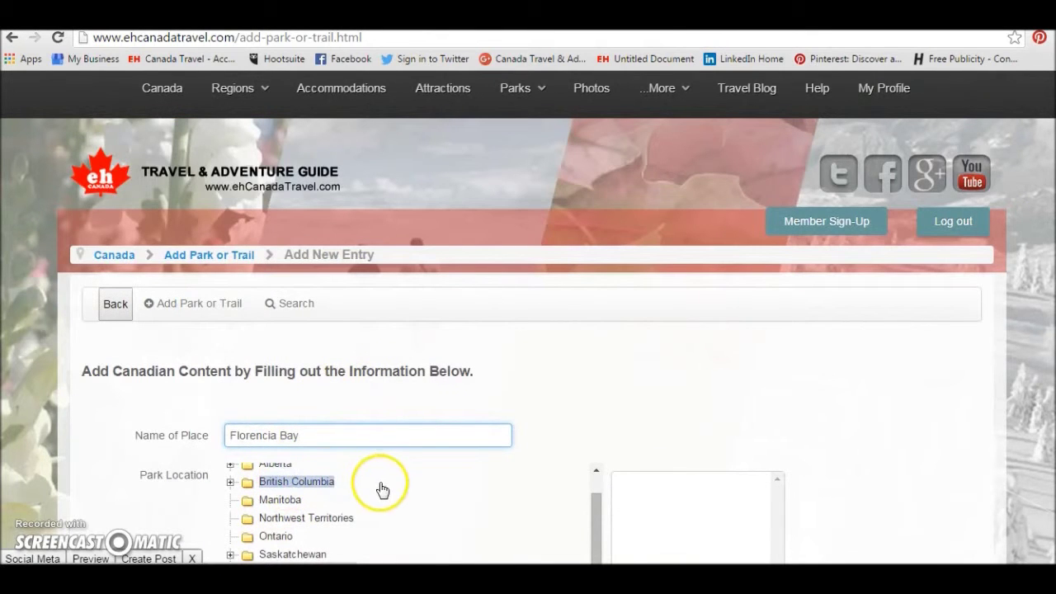
pyautogui.scroll(-1, 379, 493)
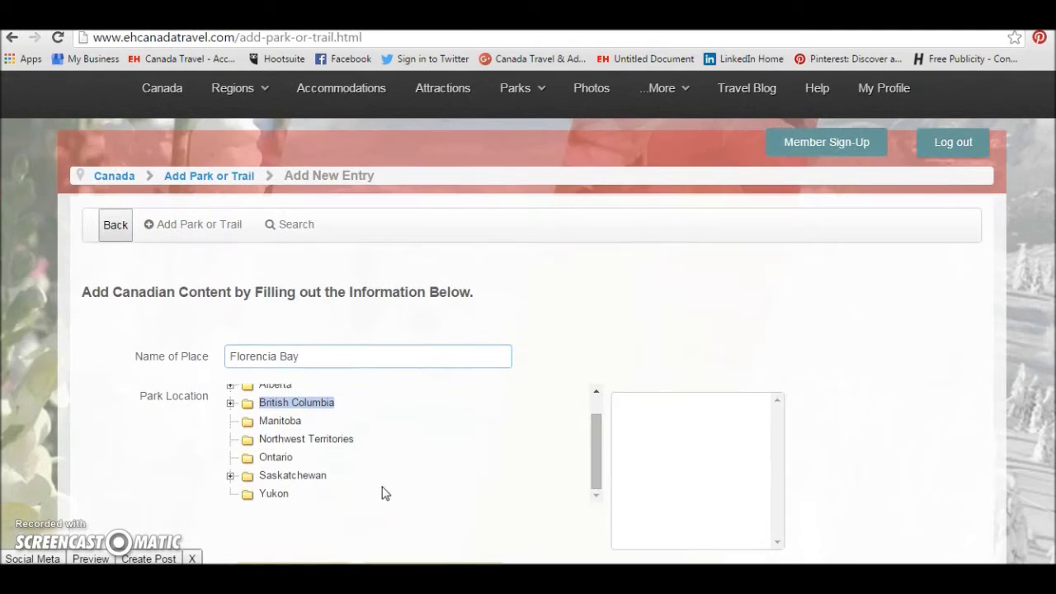
pyautogui.scroll(-1, 371, 505)
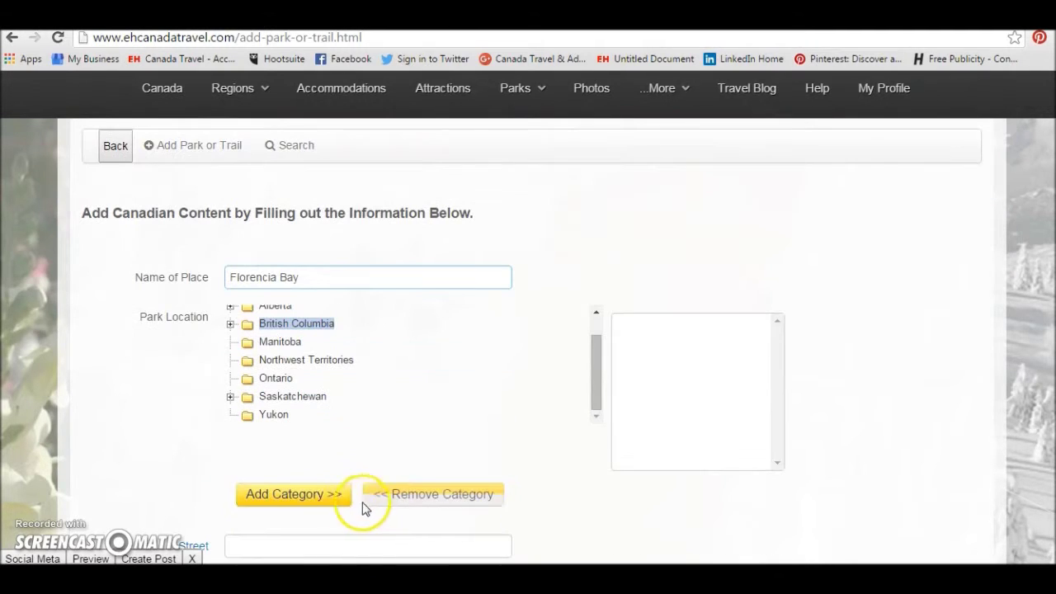
pyautogui.click(303, 498)
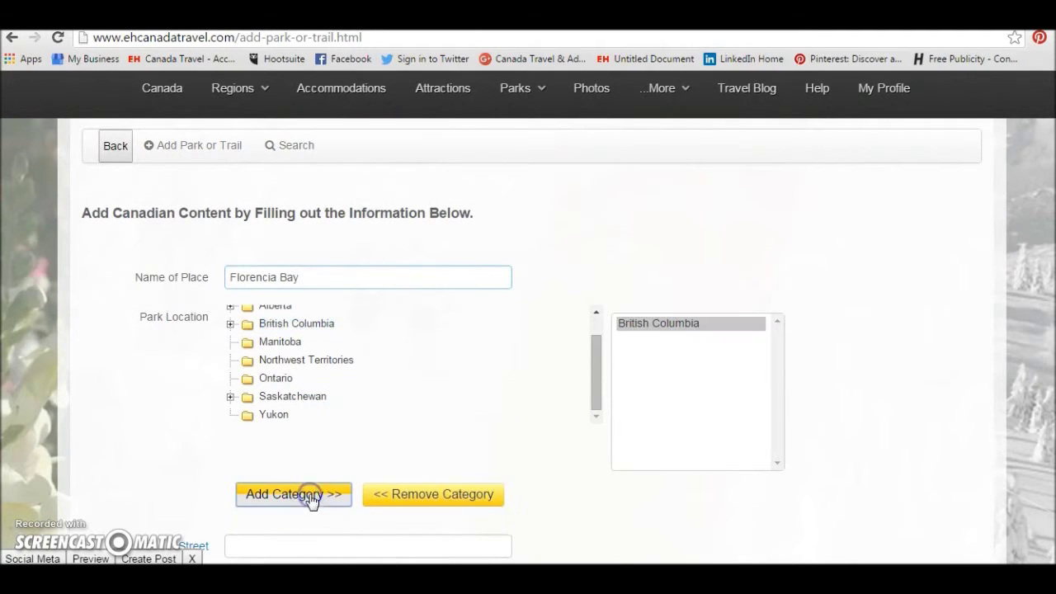
# Add the Vancouver Island subcategory of British Columbia to the park locations
pyautogui.click(231, 325)
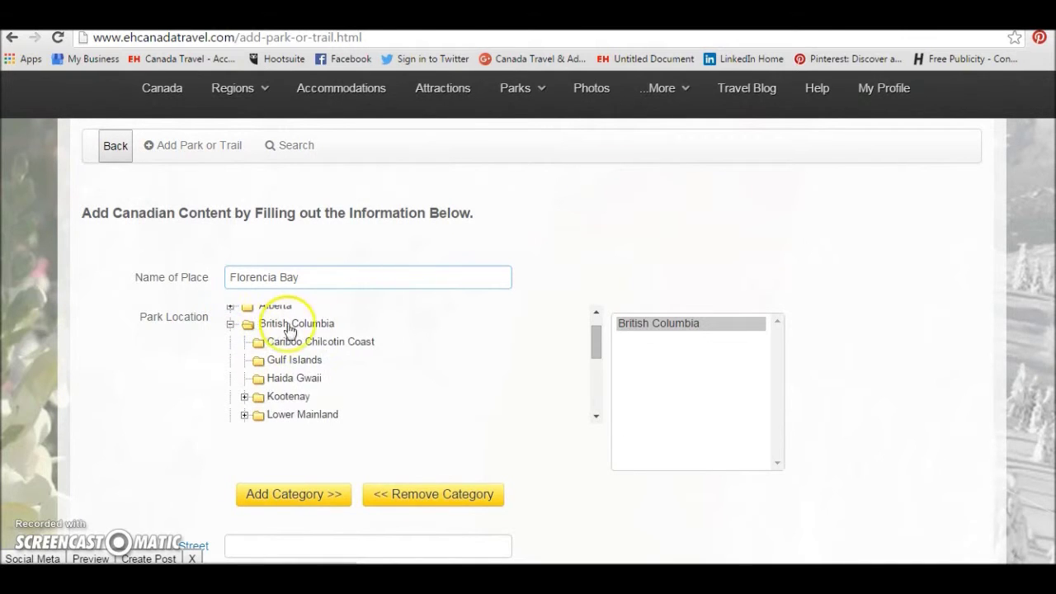
pyautogui.scroll(-3, 372, 402)
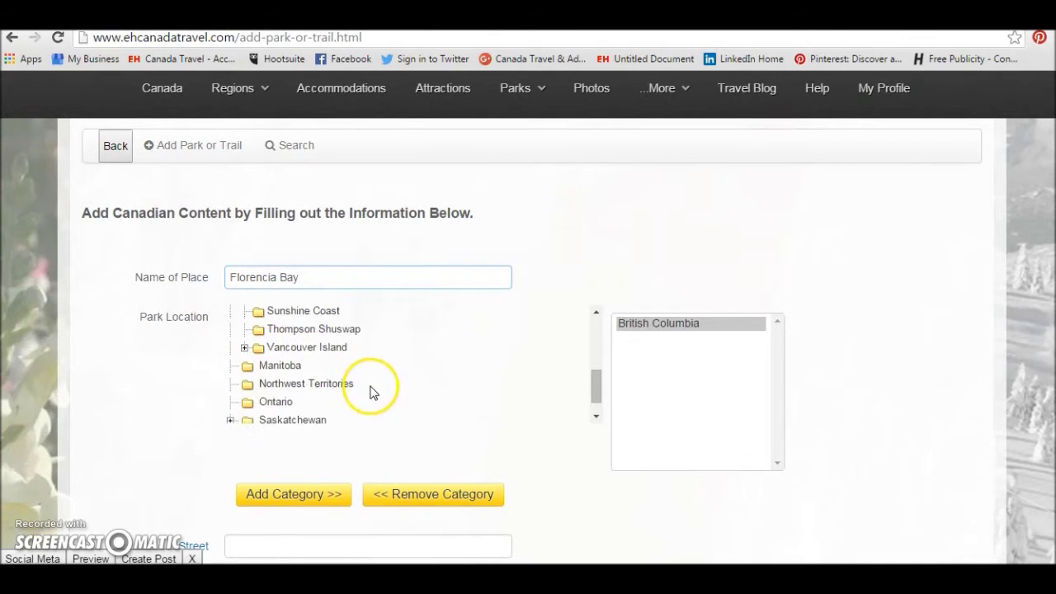
pyautogui.click(301, 499)
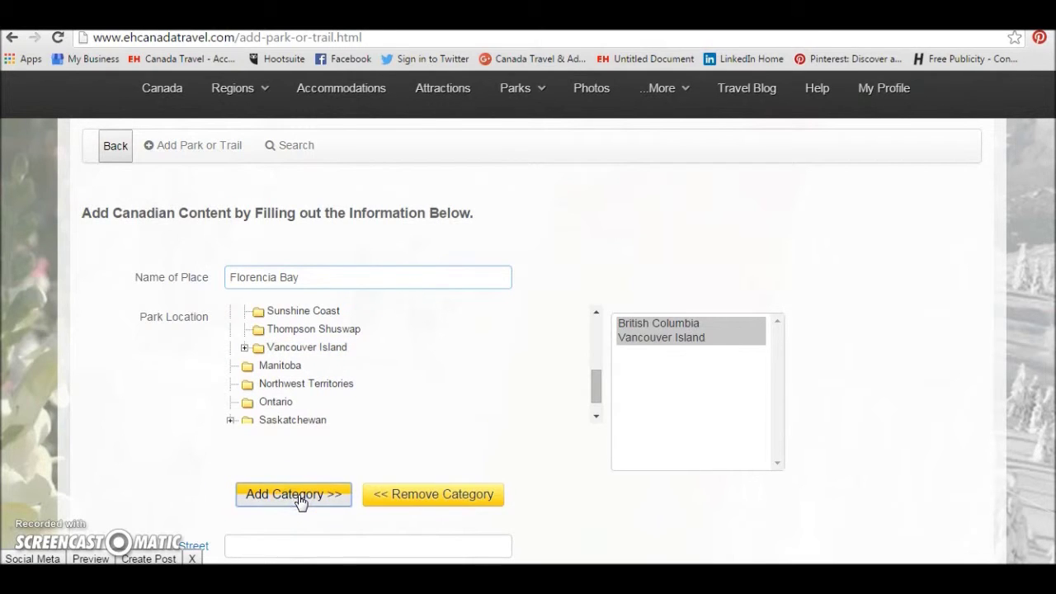
# Add the Vancouver Island communities Tofino and Ucluelet to the park locations
pyautogui.click(245, 349)
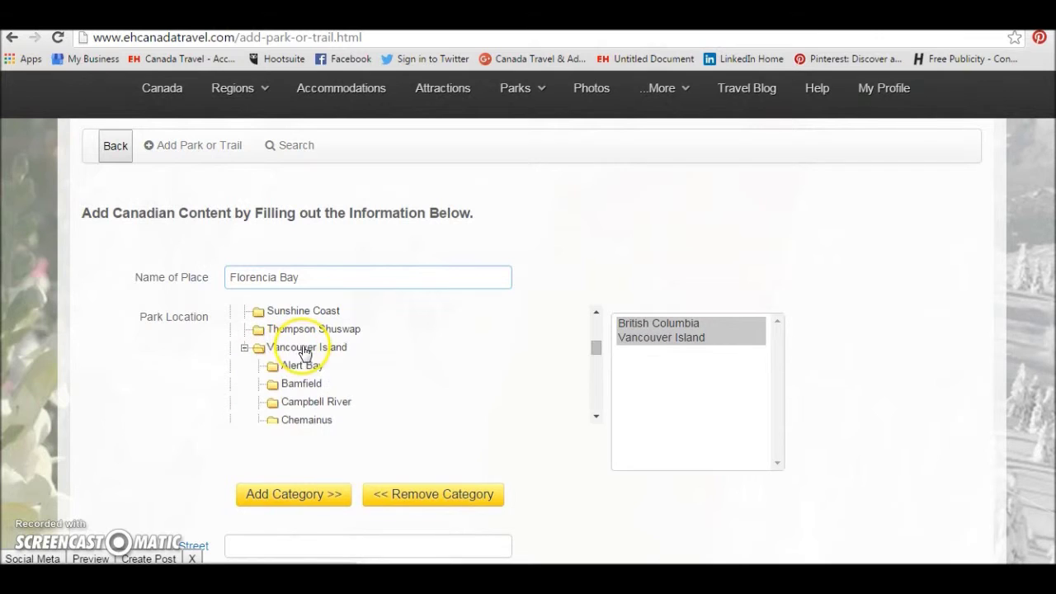
pyautogui.scroll(-4, 366, 376)
pyautogui.scroll(-6, 367, 382)
pyautogui.scroll(2, 367, 382)
pyautogui.click(295, 365)
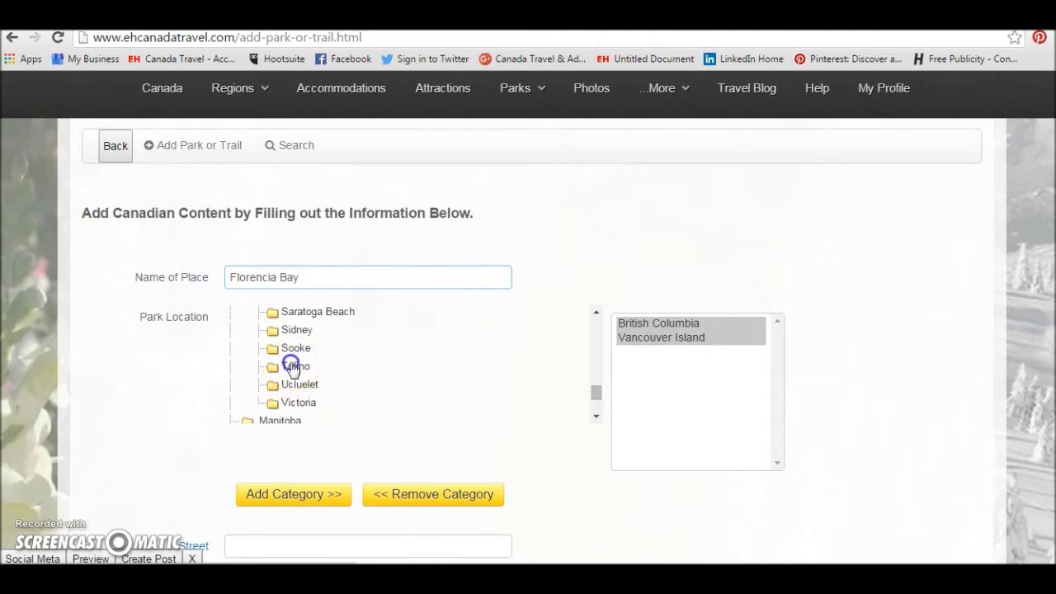
pyautogui.click(301, 498)
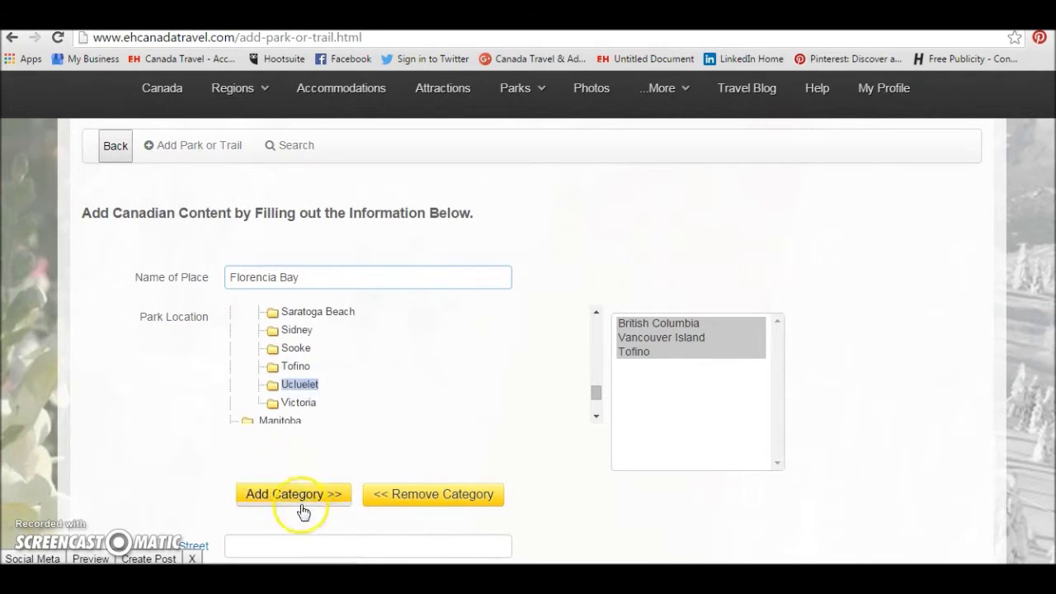
pyautogui.click(303, 498)
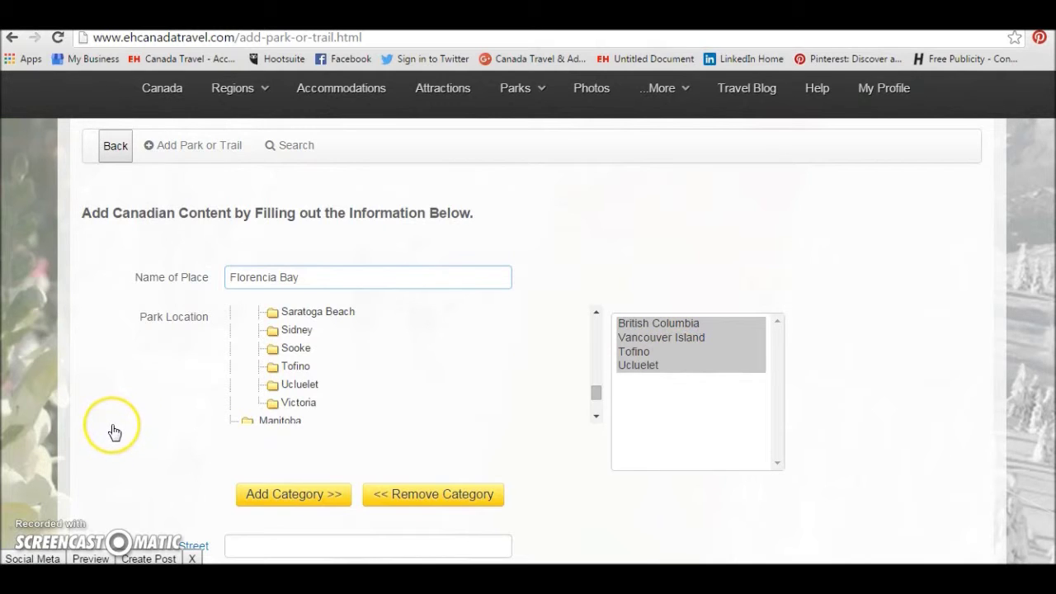
# Enter "Tofino, Ulcuelet" as the nearest community and set the region to British Columbia with Vancouver Island as its subregion
pyautogui.scroll(-1, 114, 432)
pyautogui.scroll(-4, 113, 433)
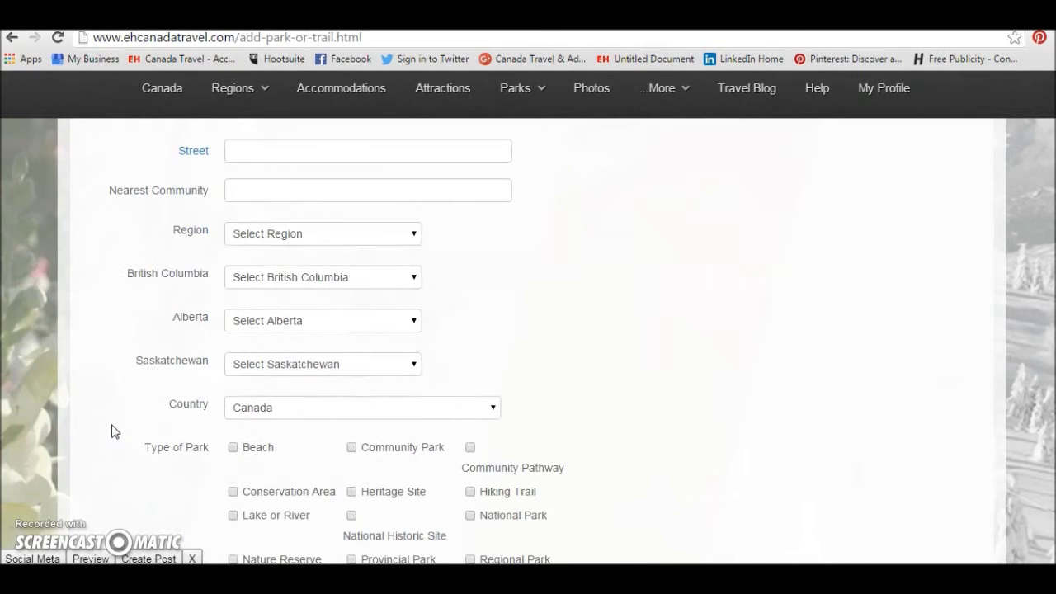
pyautogui.click(257, 192)
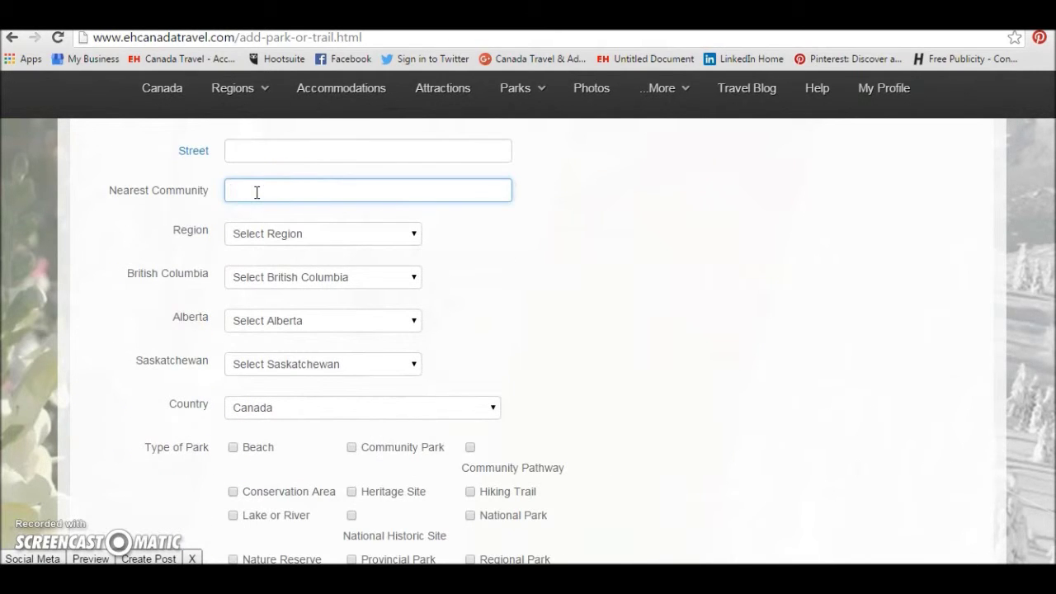
pyautogui.click(345, 238)
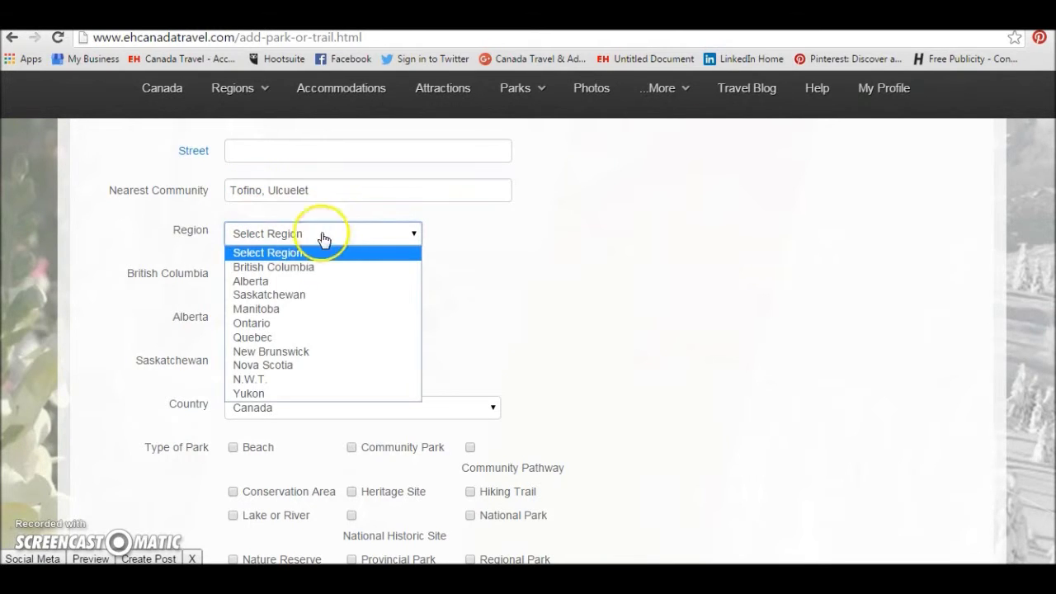
pyautogui.click(296, 269)
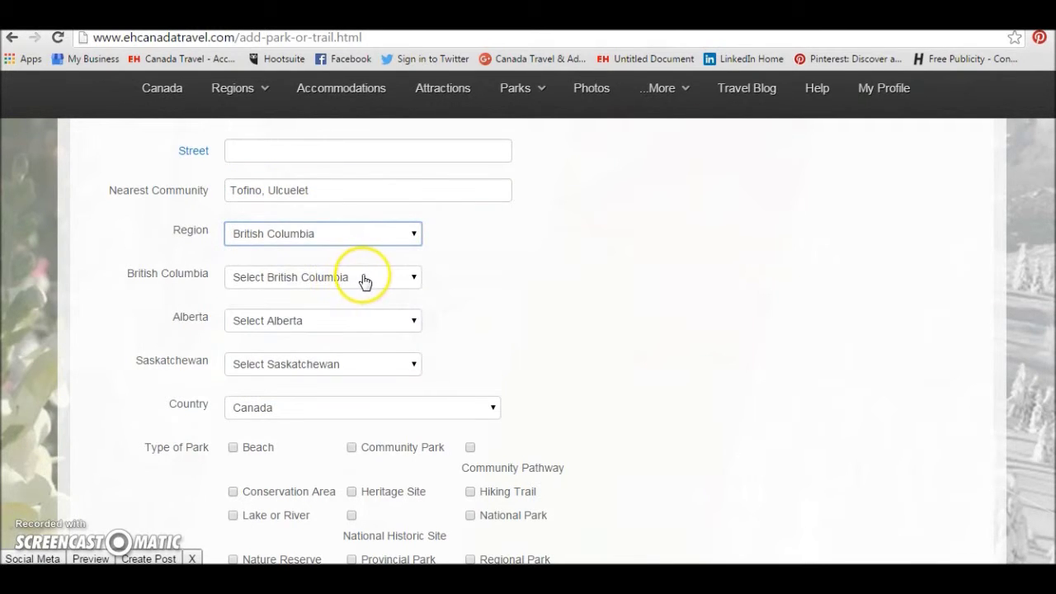
pyautogui.click(364, 278)
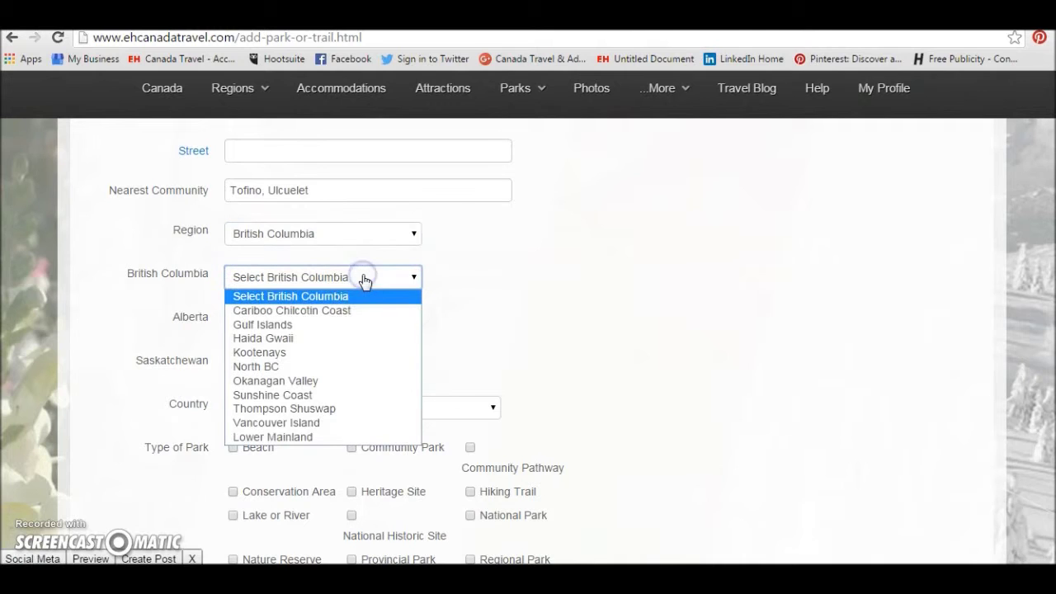
pyautogui.click(317, 425)
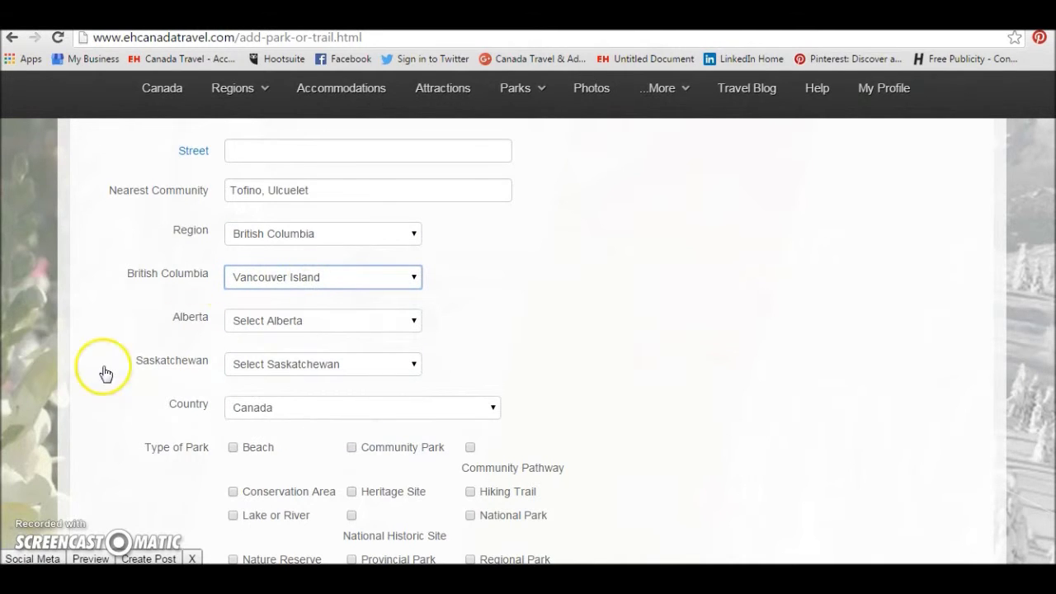
# Mark the type of park as both Beach and National Park
pyautogui.click(233, 447)
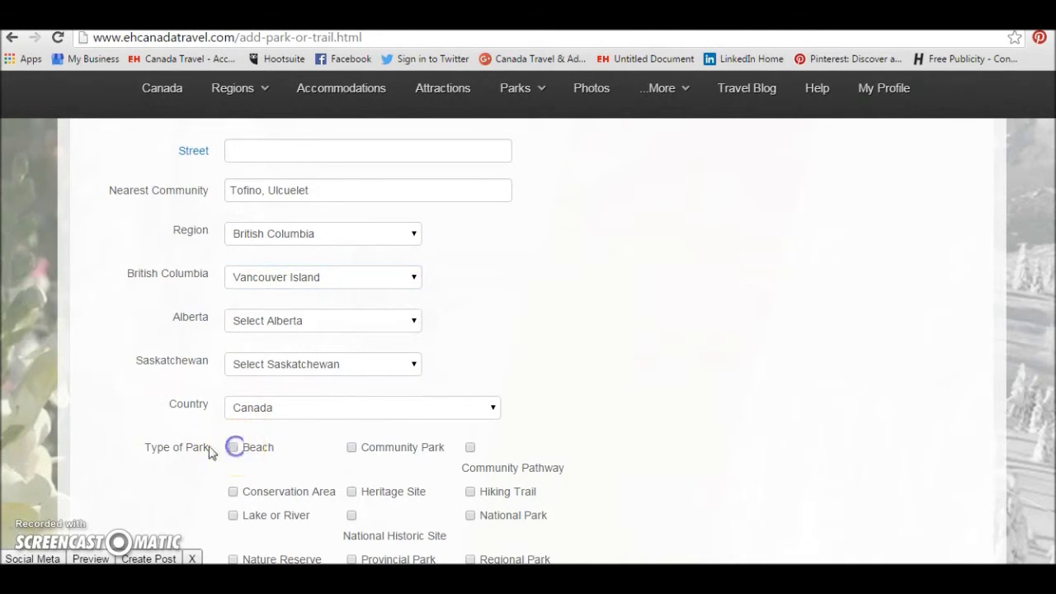
pyautogui.scroll(-4, 103, 429)
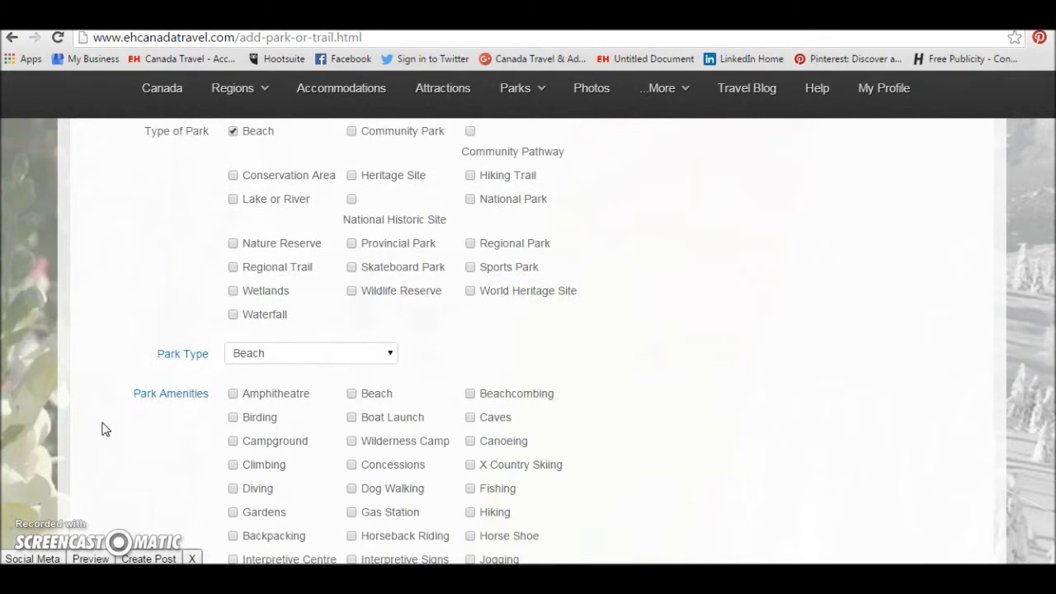
pyautogui.scroll(1, 103, 428)
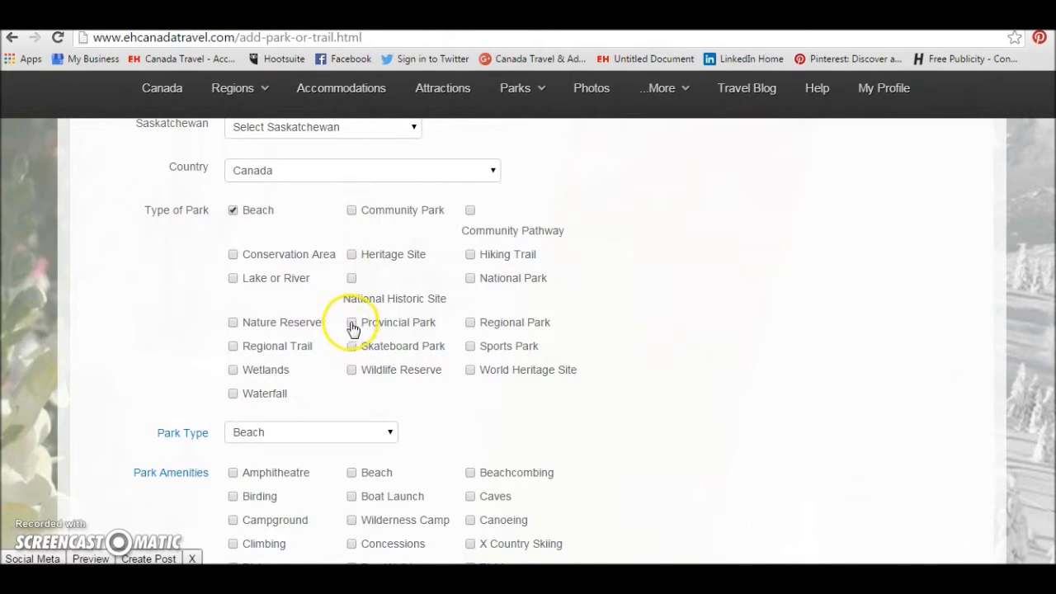
pyautogui.click(470, 278)
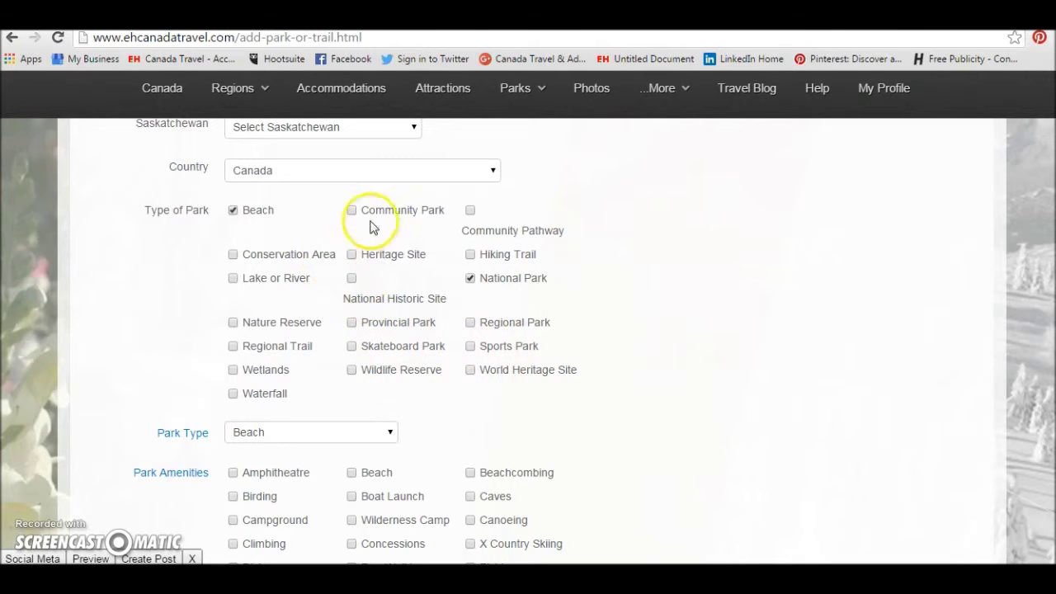
# Select the park amenities Beach, Picnicking, Sightseeing, Swimming and Washrooms, plus the winter amenity Open Year Round
pyautogui.scroll(-1, 87, 355)
pyautogui.scroll(-1, 116, 347)
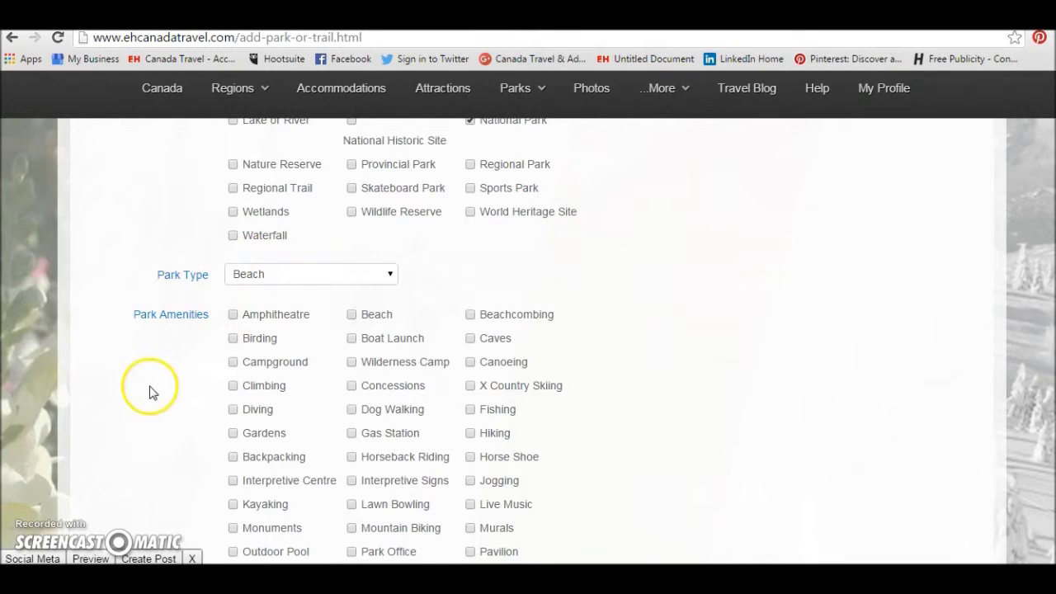
pyautogui.scroll(-1, 151, 393)
pyautogui.scroll(-1, 150, 392)
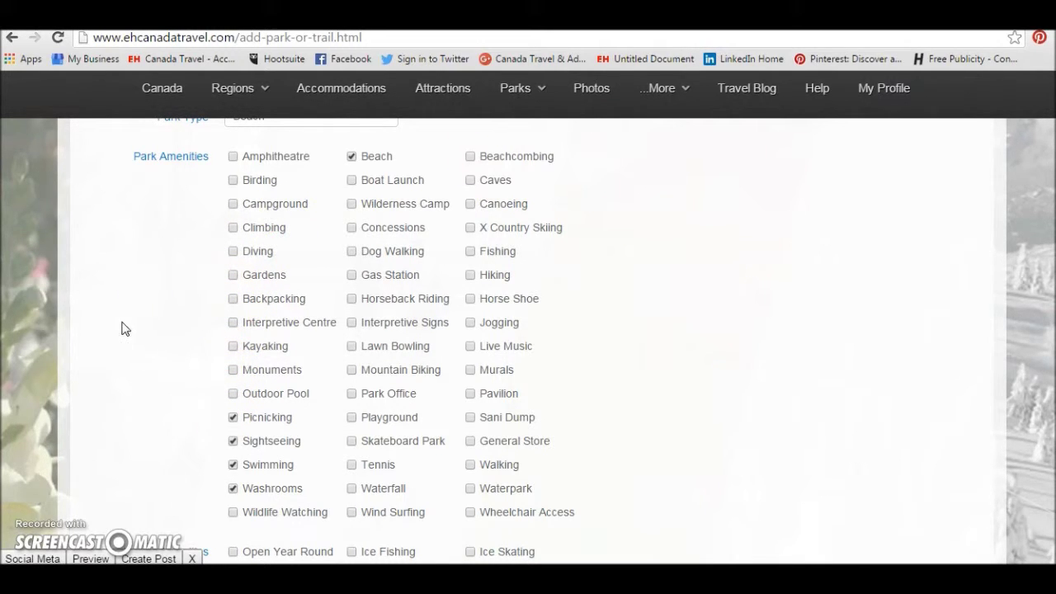
pyautogui.scroll(-2, 124, 329)
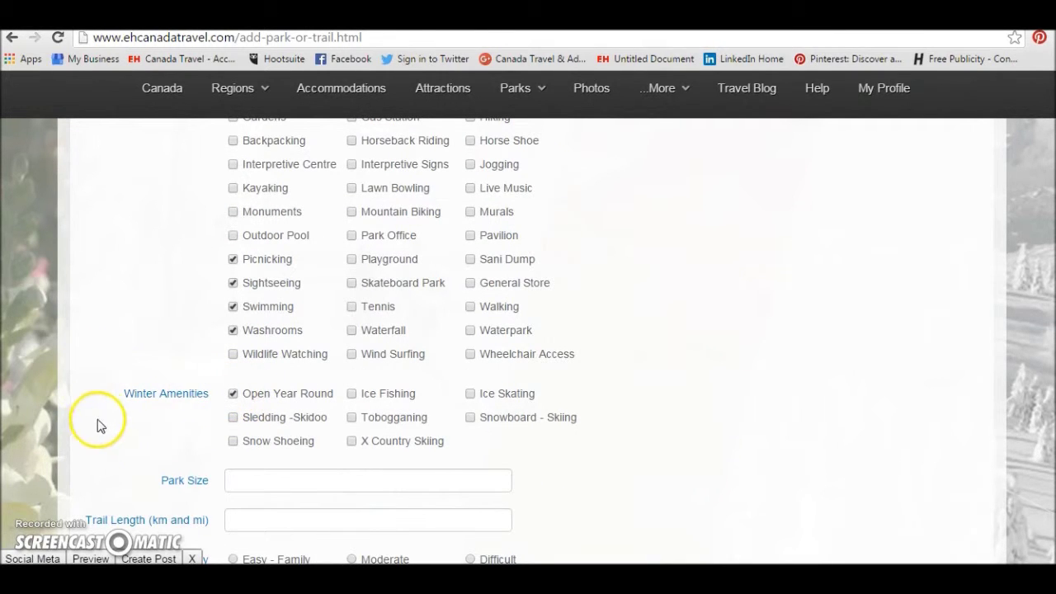
pyautogui.scroll(-2, 106, 424)
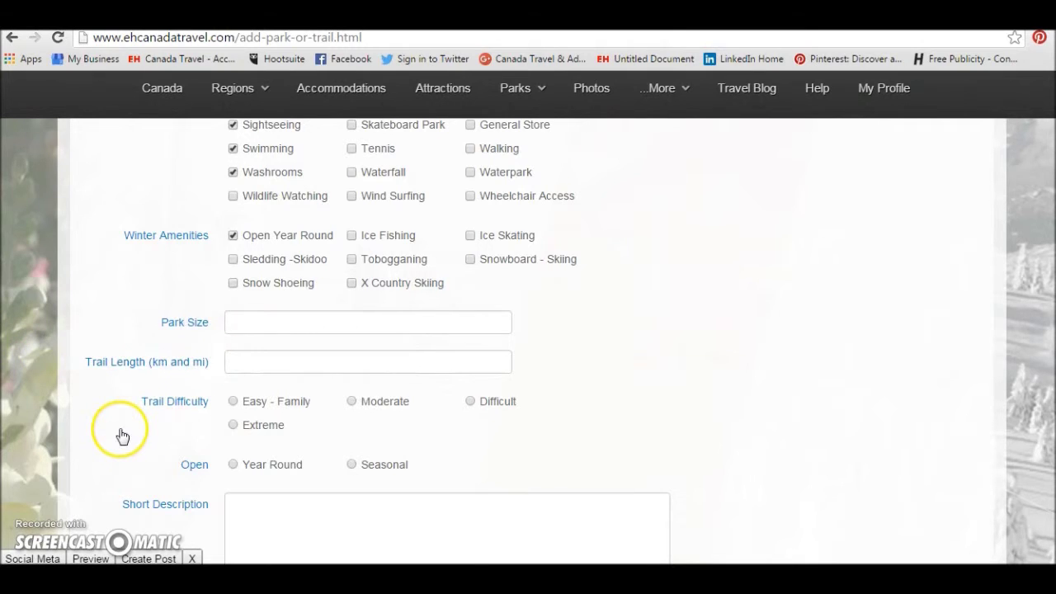
# Set the park as open Year Round and copy the opening sentence about Florencia Beach from Notepad into the Short Description
pyautogui.scroll(-1, 122, 435)
pyautogui.click(233, 385)
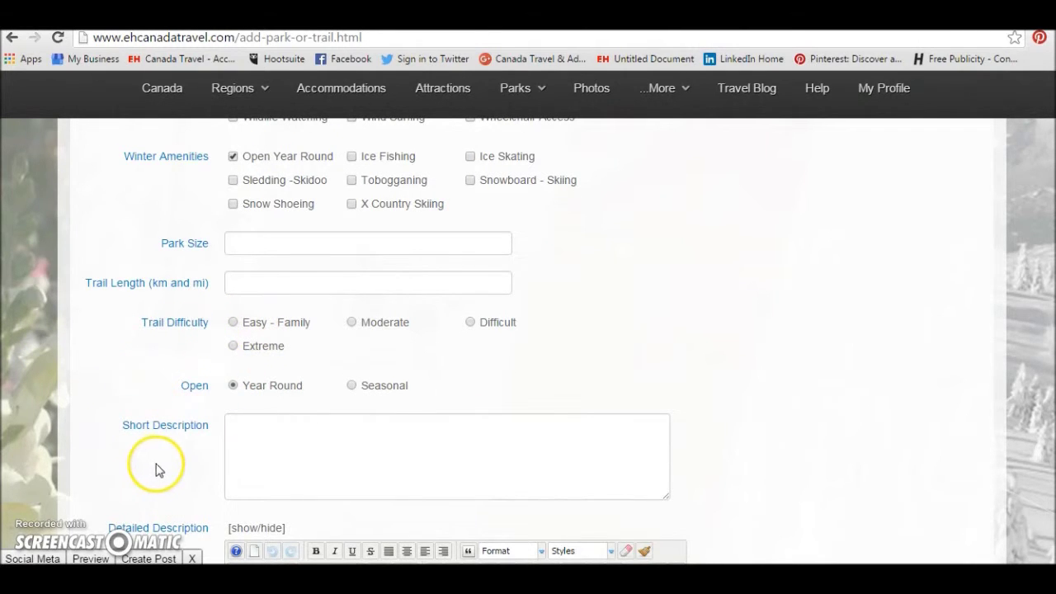
pyautogui.scroll(-2, 157, 469)
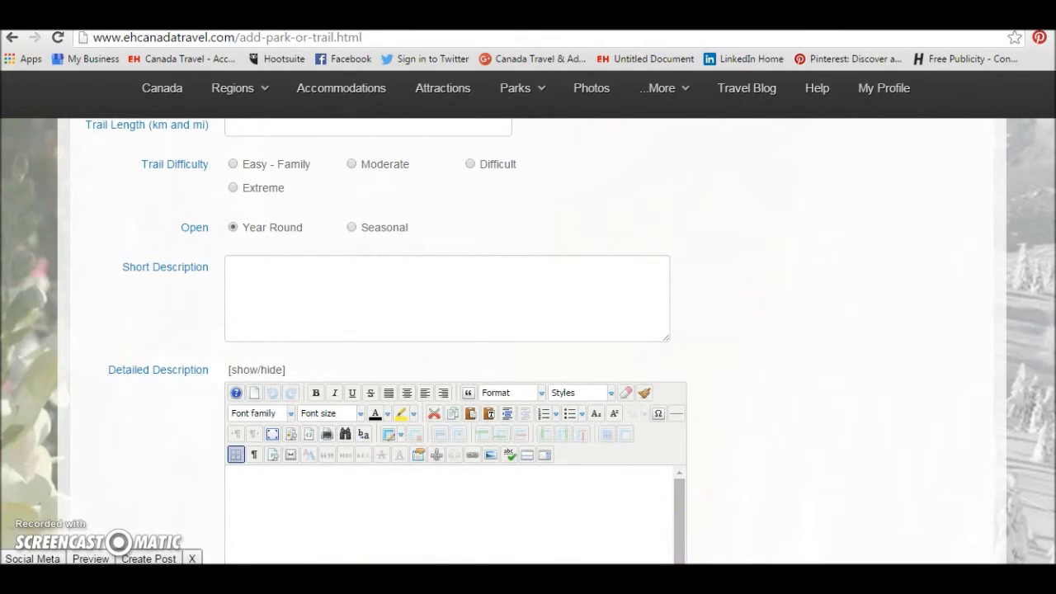
pyautogui.hotkey('alt', 'Tab')
pyautogui.click(703, 163)
pyautogui.moveTo(705, 163)
pyautogui.mouseDown()
pyautogui.moveTo(869, 191)
pyautogui.moveTo(1002, 187)
pyautogui.moveTo(794, 189)
pyautogui.moveTo(798, 206)
pyautogui.moveTo(788, 205)
pyautogui.moveTo(698, 161)
pyautogui.mouseUp()
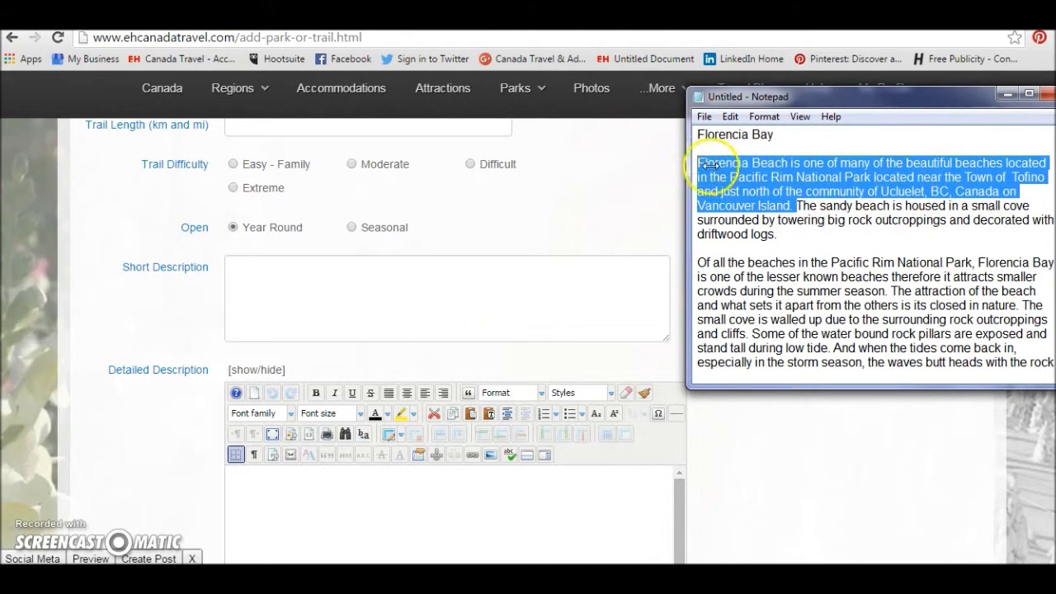
pyautogui.rightClick(749, 184)
pyautogui.click(787, 229)
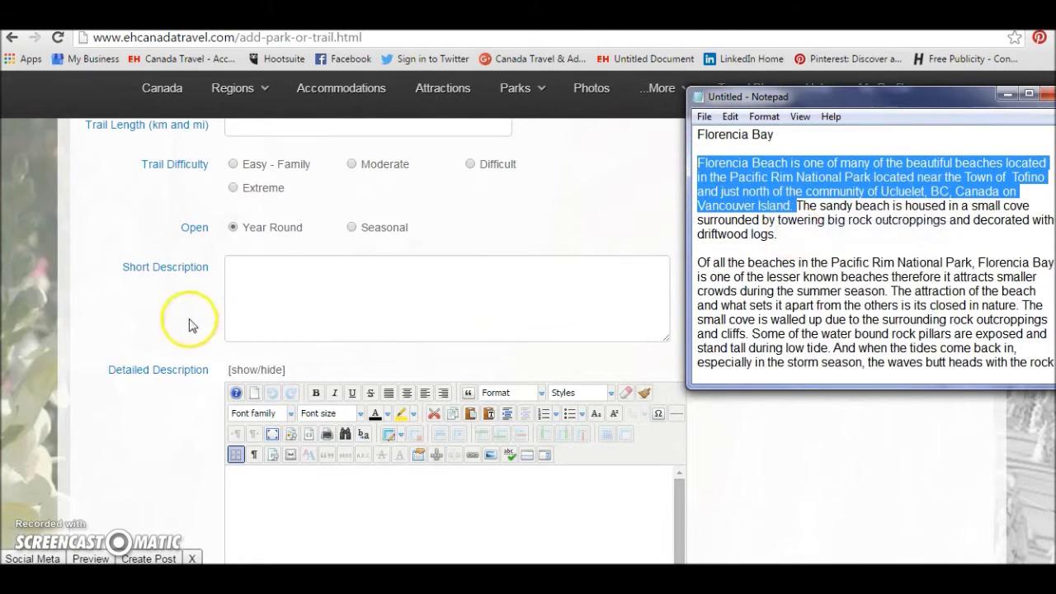
pyautogui.click(272, 263)
pyautogui.rightClick(272, 263)
pyautogui.click(299, 354)
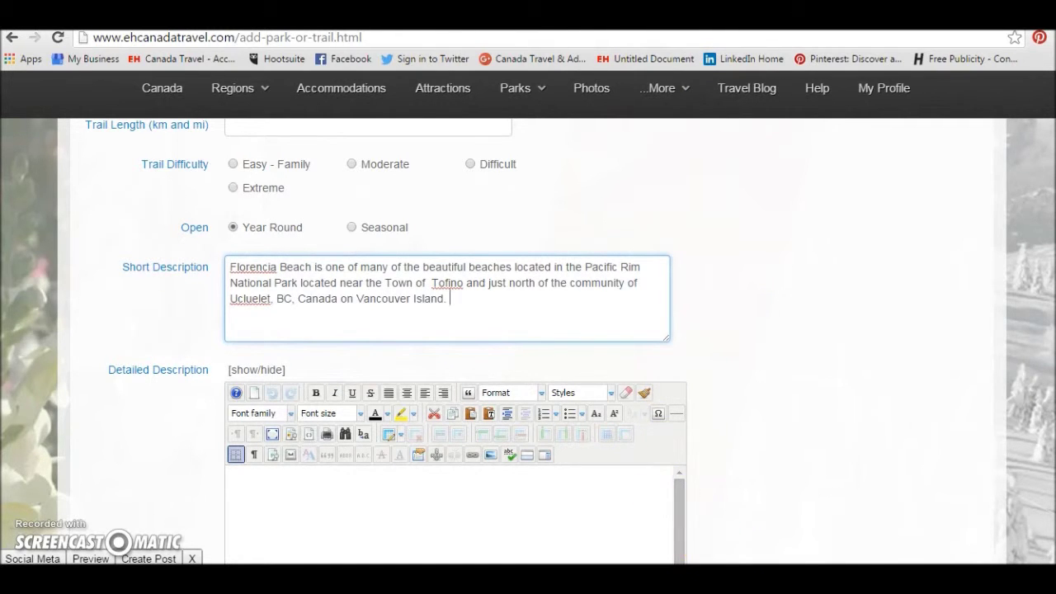
# Copy the full Florencia Bay text from Notepad into the Detailed Description, with "Florencia Beach" and "How to get to the Florencia Bay" in bold
pyautogui.click(822, 545)
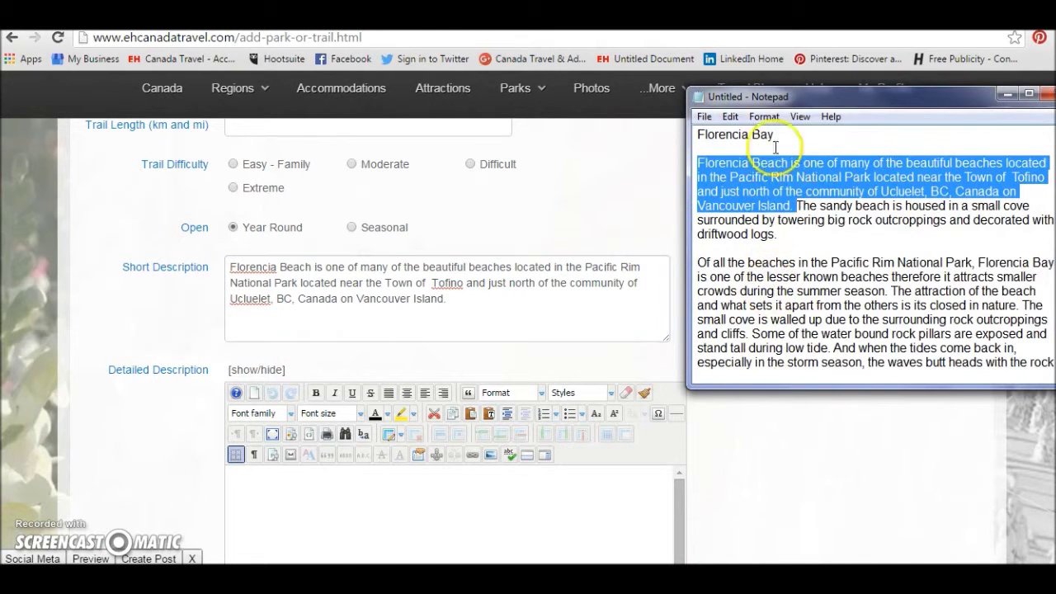
pyautogui.click(704, 149)
pyautogui.moveTo(704, 156); pyautogui.dragTo(1025, 380)
pyautogui.rightClick(855, 332)
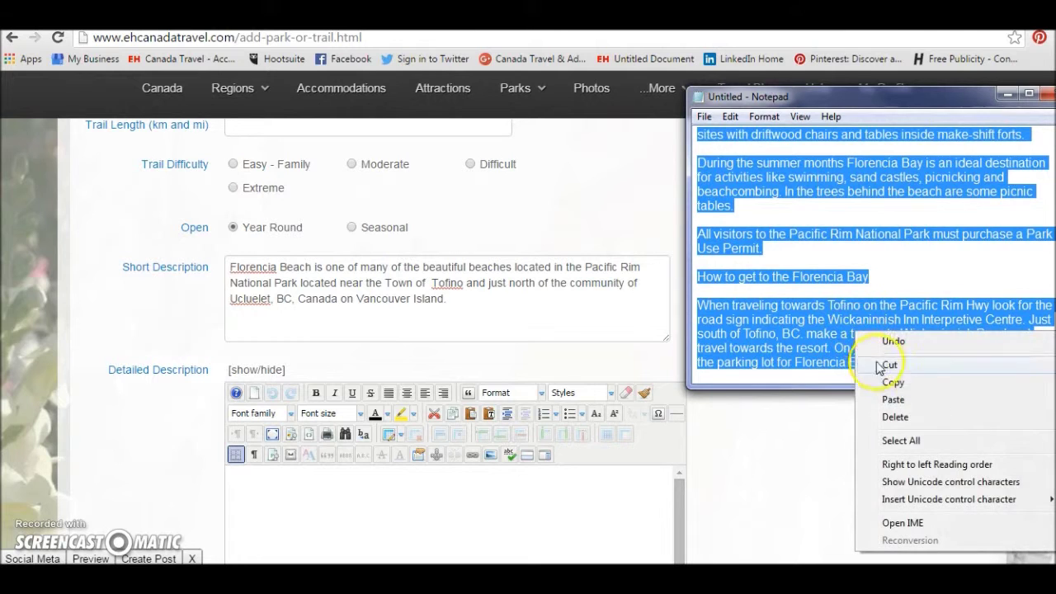
pyautogui.click(876, 380)
pyautogui.click(313, 481)
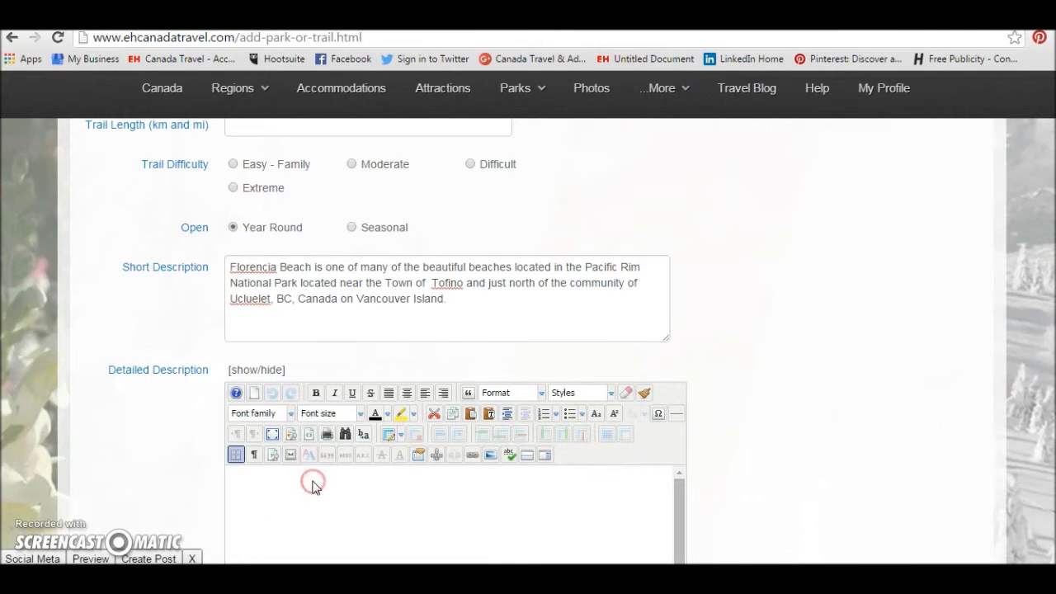
pyautogui.hotkey('ctrl', 'v')
pyautogui.click(475, 451)
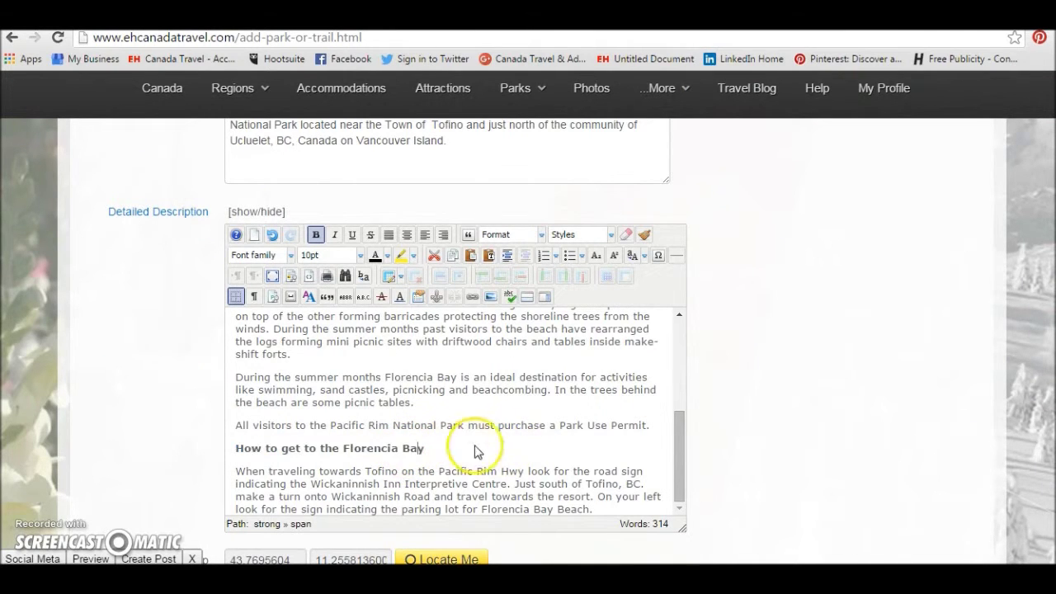
pyautogui.moveTo(682, 455); pyautogui.dragTo(677, 319)
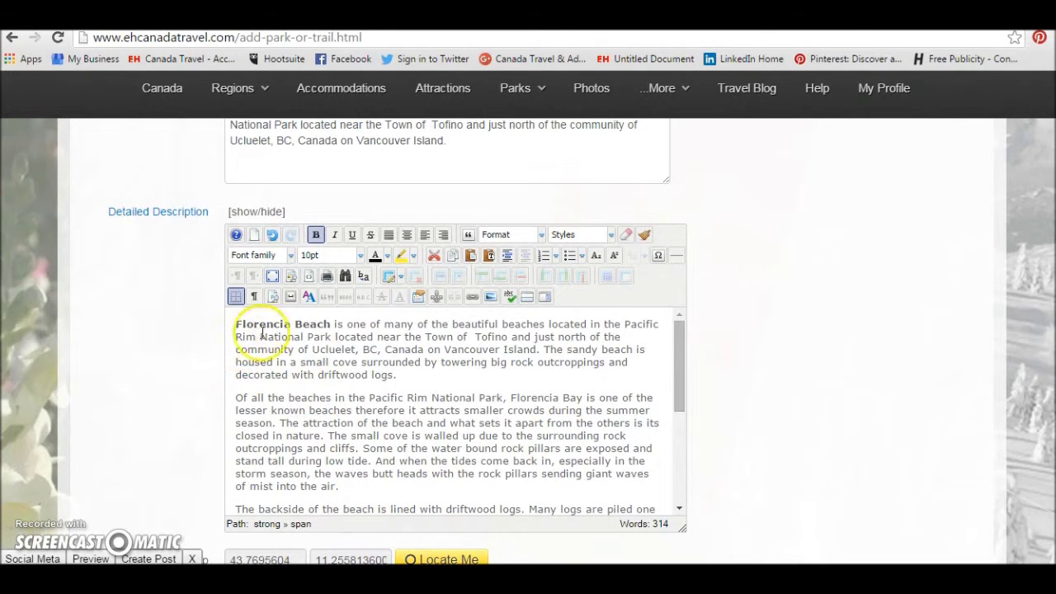
# Center the map on the current location and move the marker to the Vancouver Island coast beside Tofino
pyautogui.scroll(-5, 58, 419)
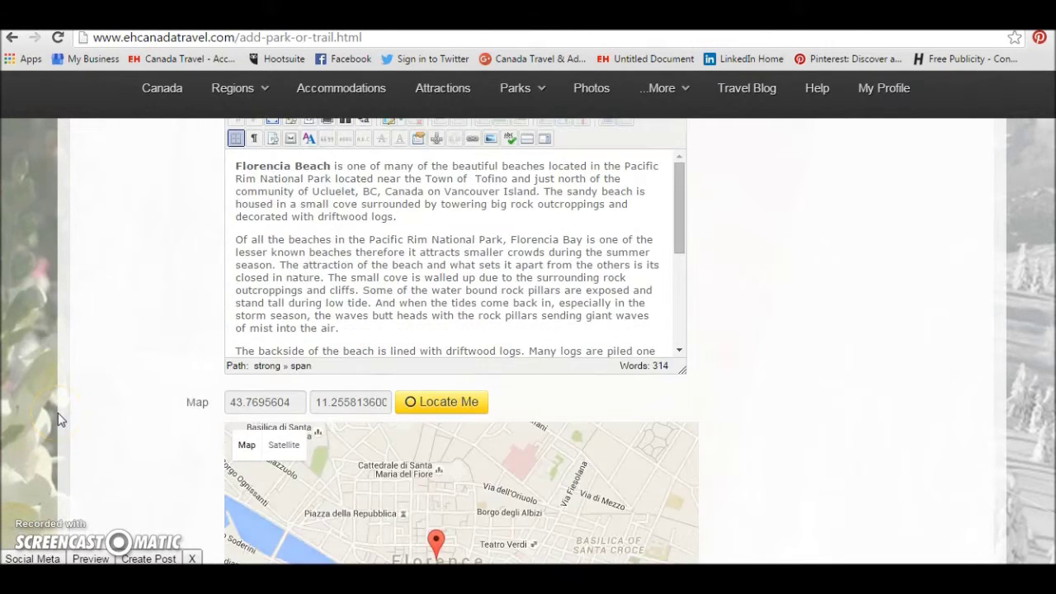
pyautogui.scroll(-1, 58, 419)
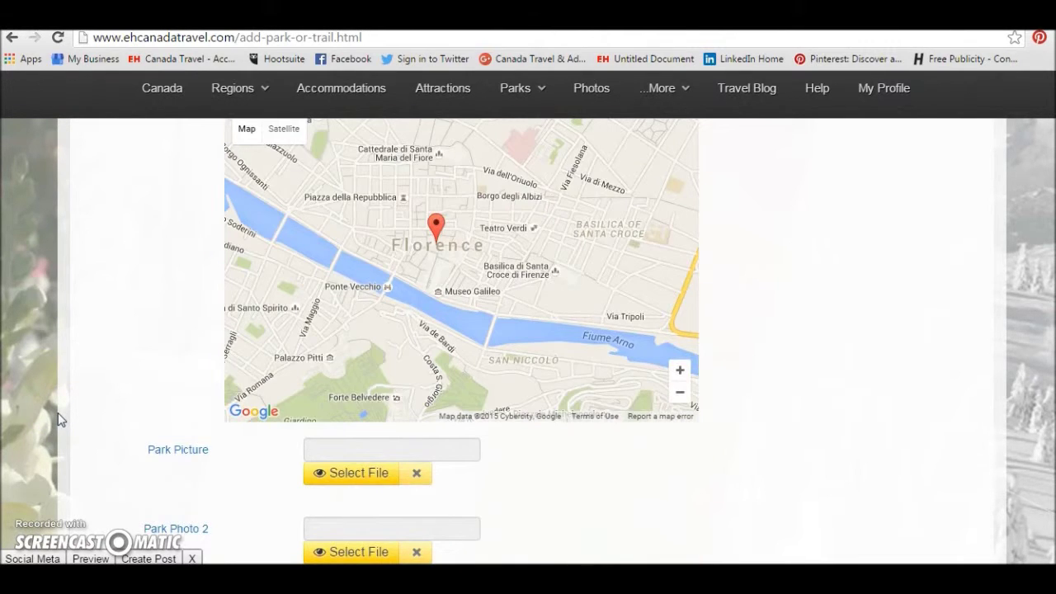
pyautogui.scroll(2, 58, 419)
pyautogui.scroll(-1, 58, 419)
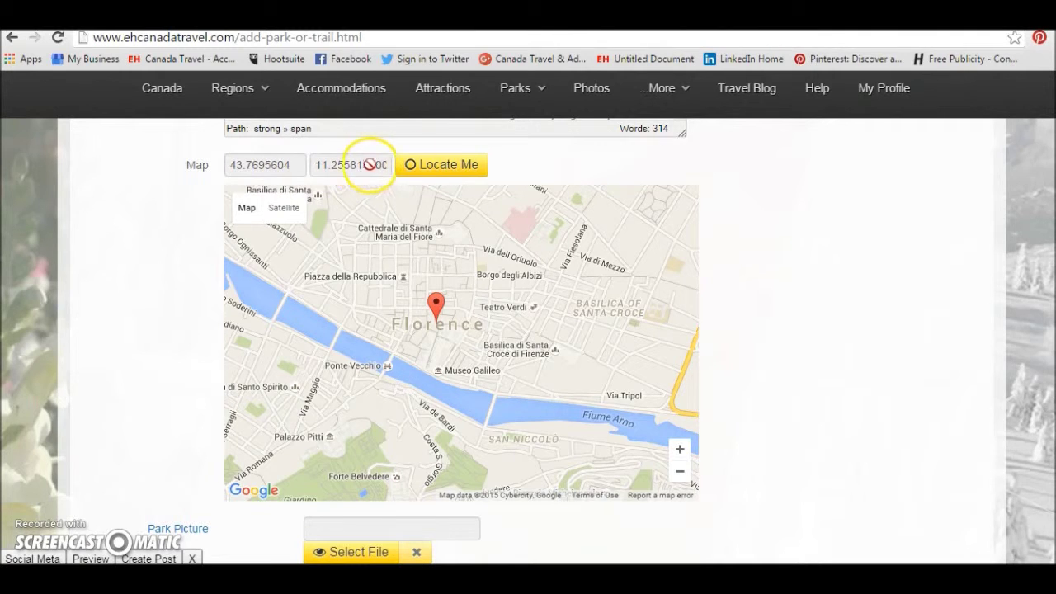
pyautogui.click(443, 165)
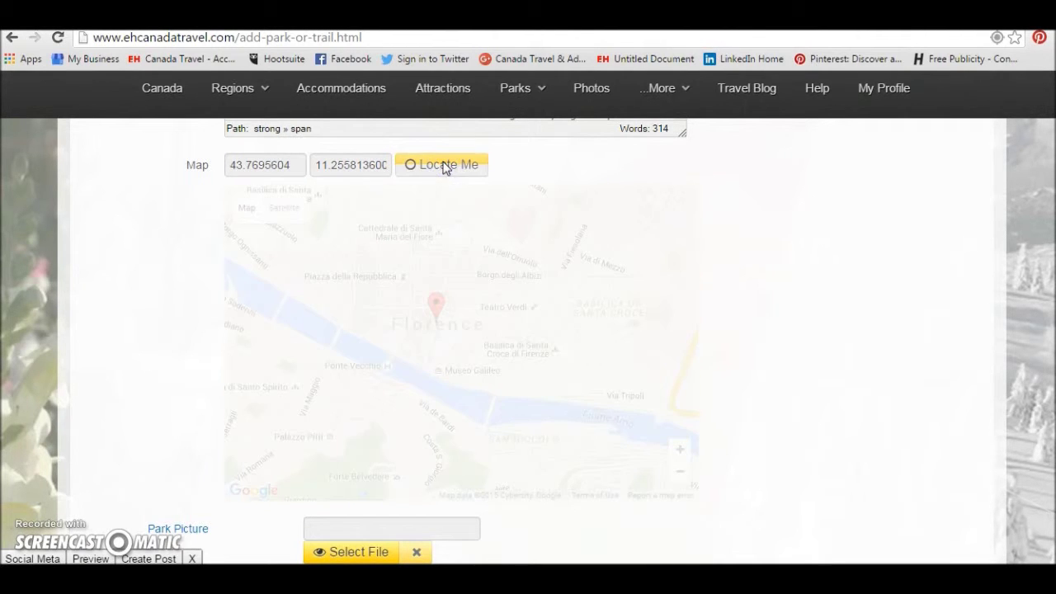
pyautogui.click(418, 371)
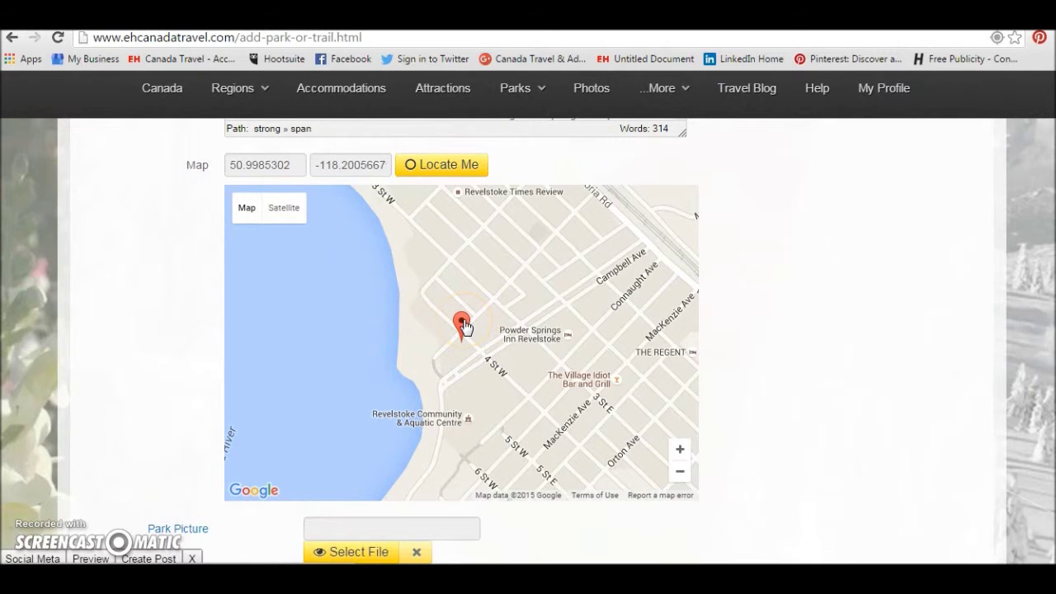
pyautogui.click(188, 555)
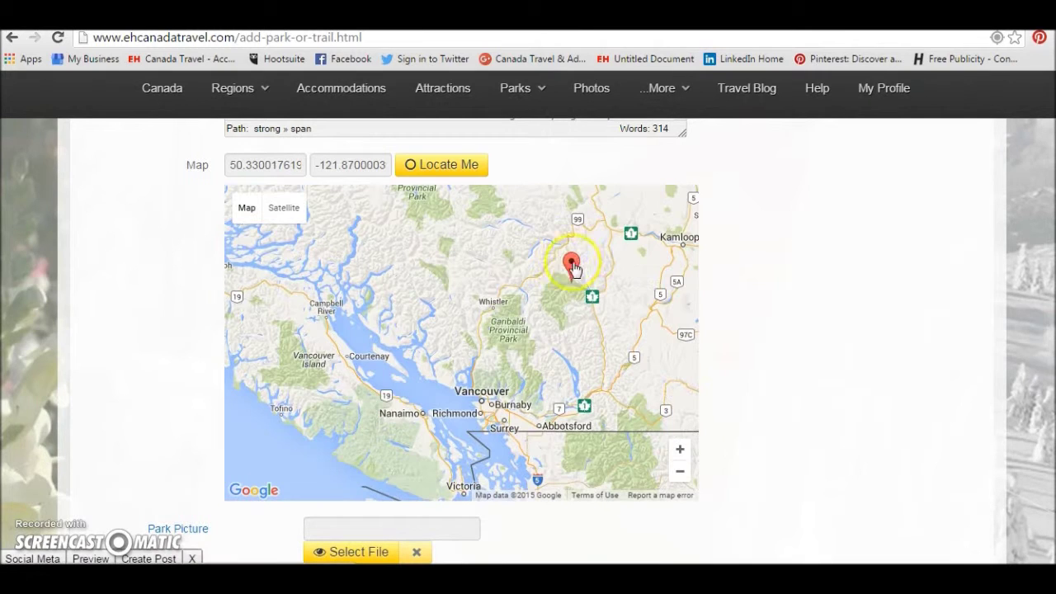
pyautogui.moveTo(575, 265)
pyautogui.mouseDown()
pyautogui.moveTo(475, 338)
pyautogui.moveTo(281, 407)
pyautogui.moveTo(293, 402)
pyautogui.mouseUp()
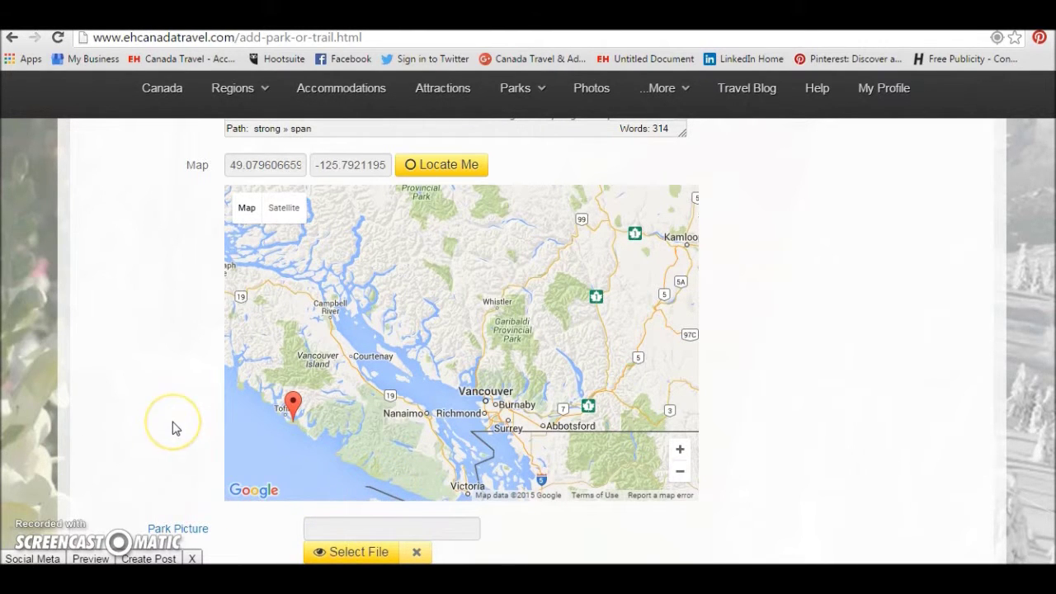
# Upload florencia_bay 003.jpg from the florencia-beach folder in WEB-CONTENT as the Park Picture
pyautogui.scroll(-2, 174, 428)
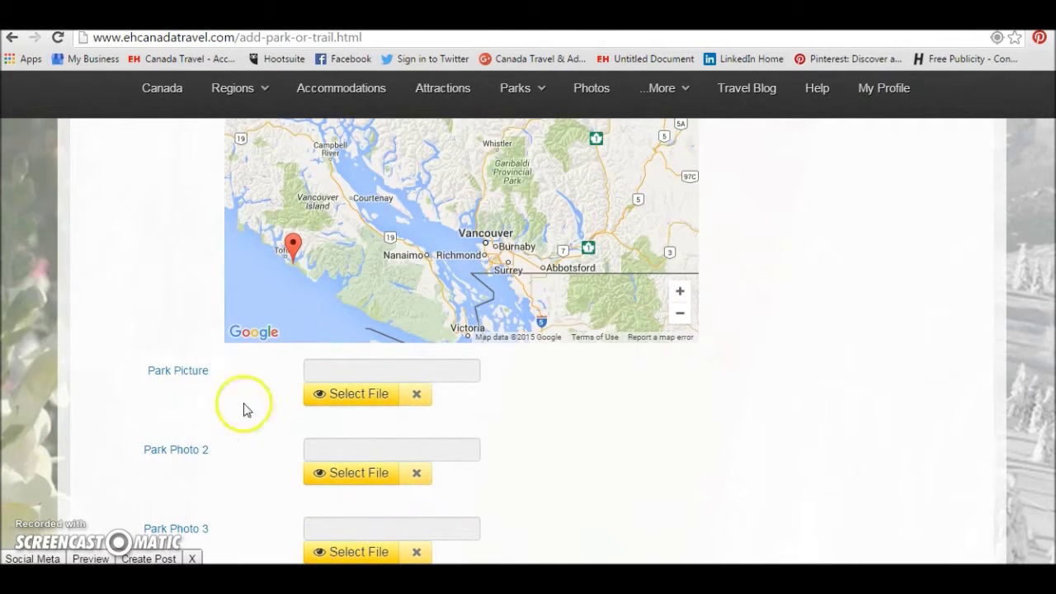
pyautogui.click(361, 394)
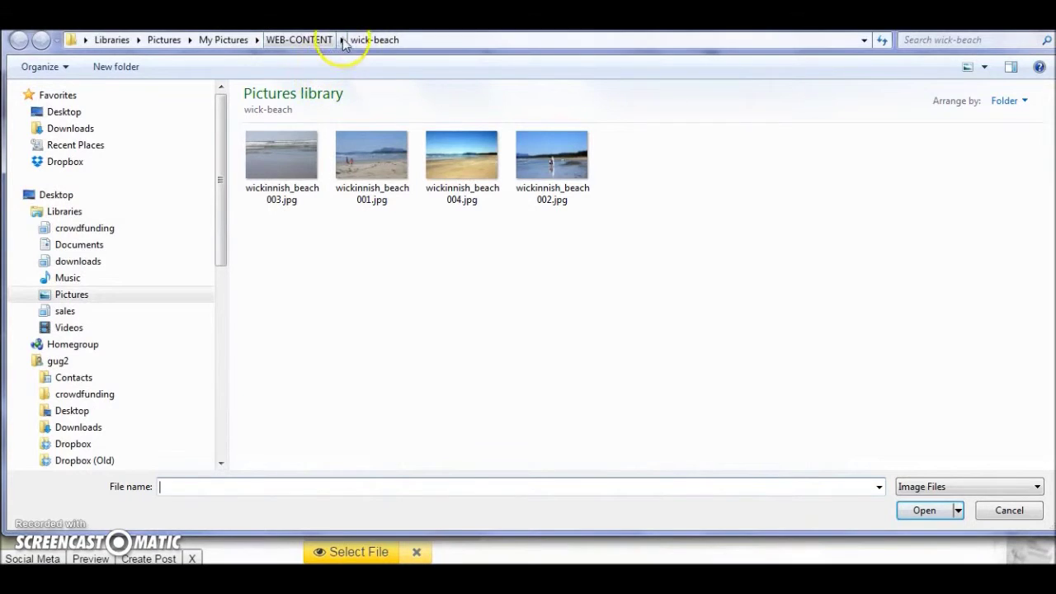
pyautogui.click(320, 42)
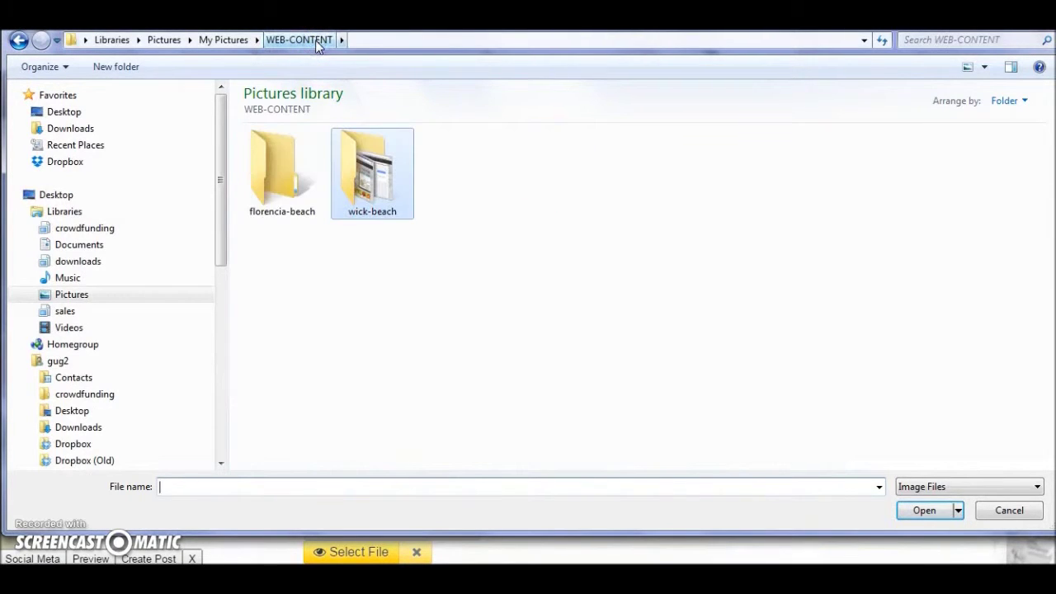
pyautogui.click(276, 167)
pyautogui.doubleClick(277, 169)
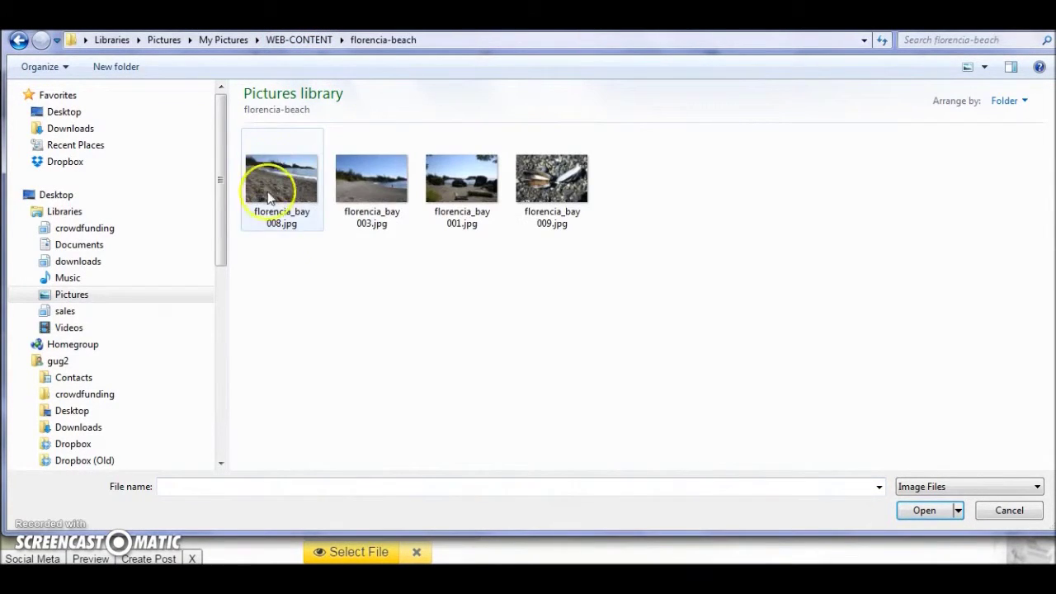
pyautogui.click(360, 182)
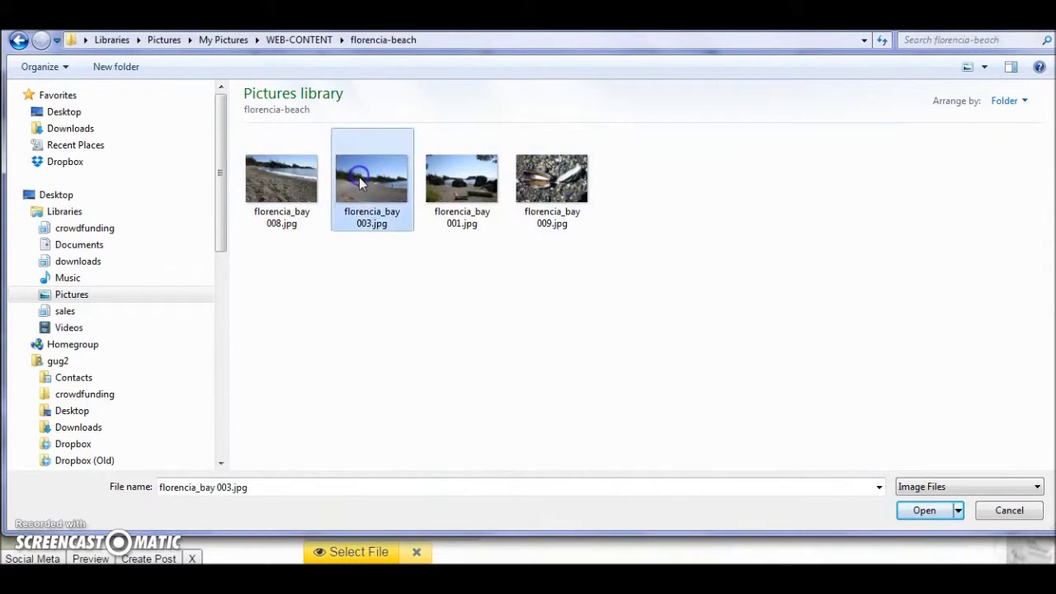
pyautogui.click(926, 510)
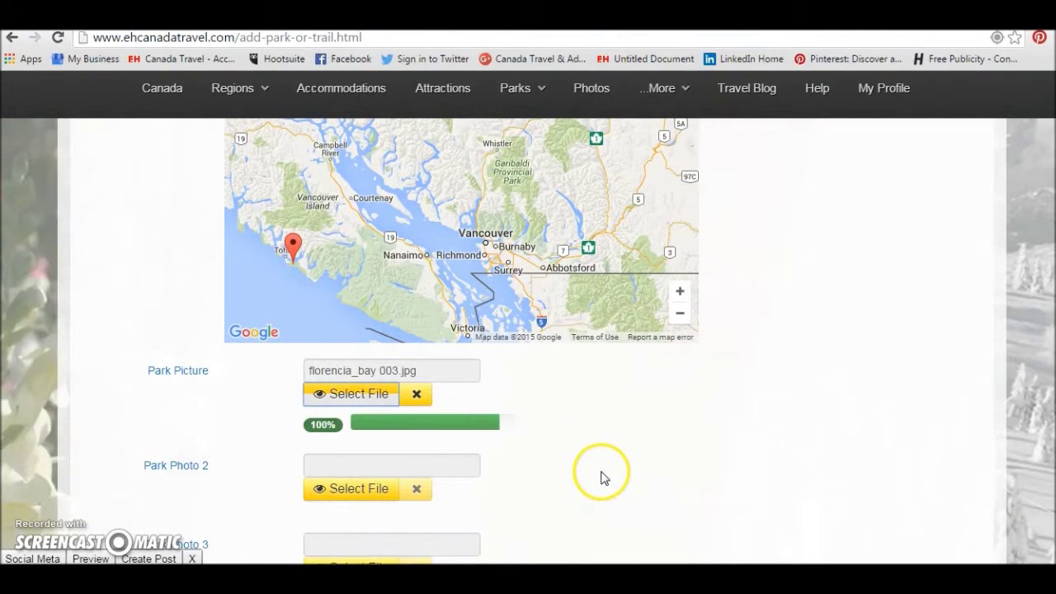
# Save the park entry and review the location links, photo, amenities and description on its Florencia Bay page
pyautogui.scroll(-2, 600, 482)
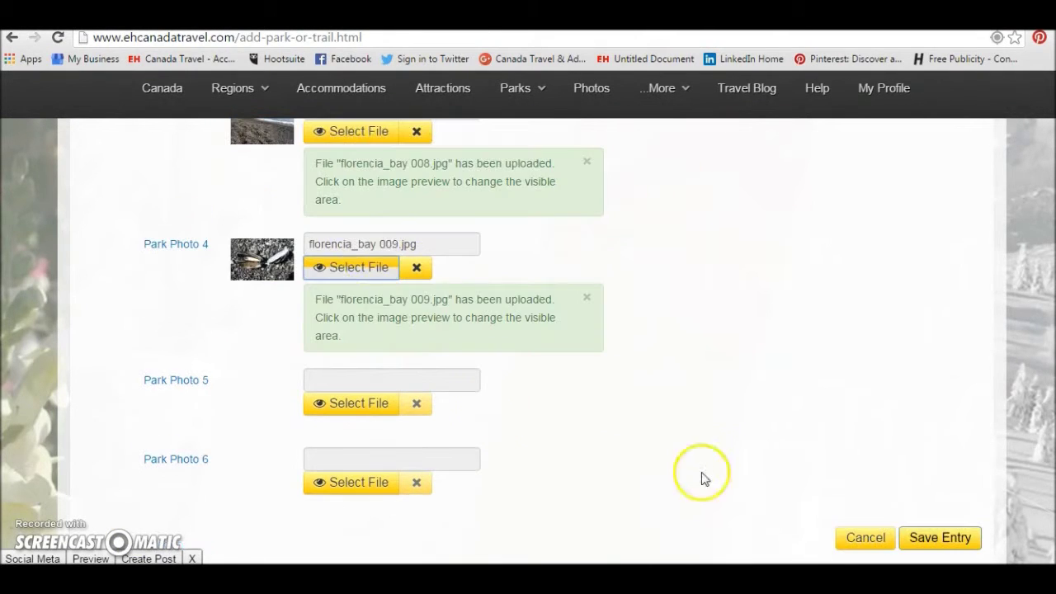
pyautogui.click(956, 537)
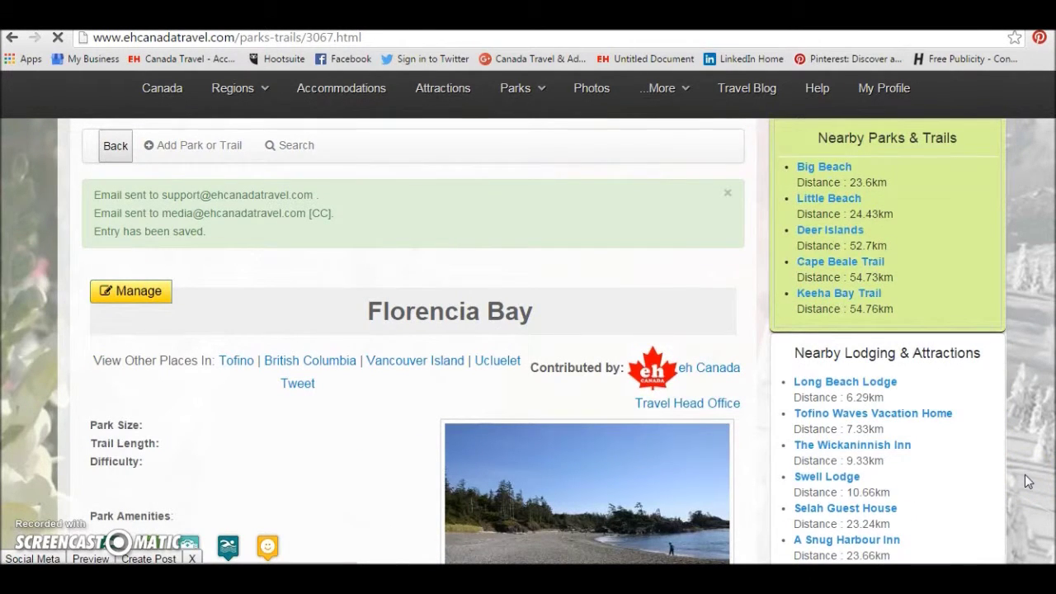
pyautogui.scroll(-1, 1025, 475)
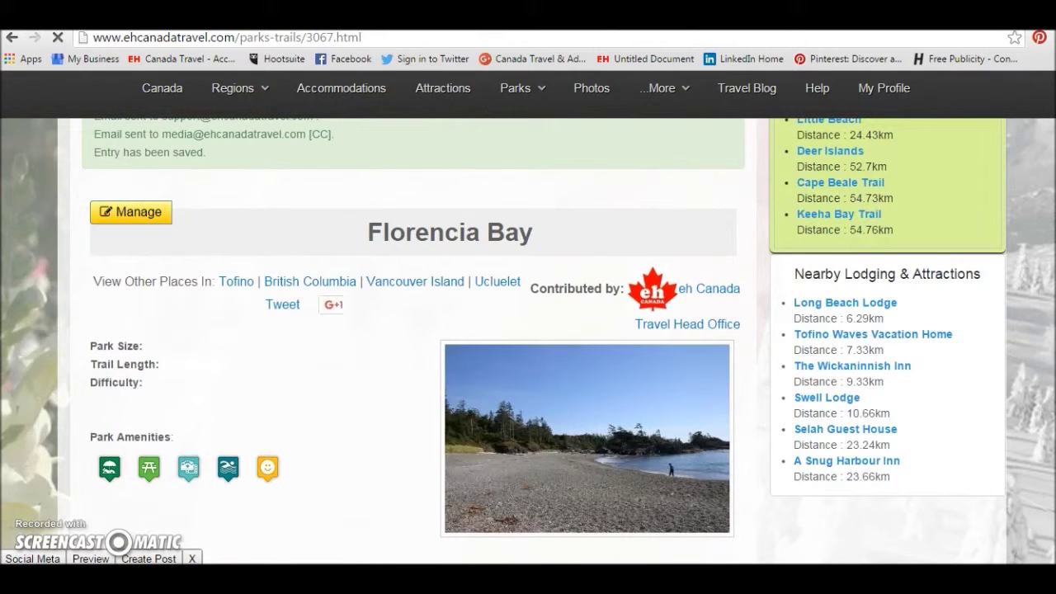
pyautogui.scroll(-1, 338, 388)
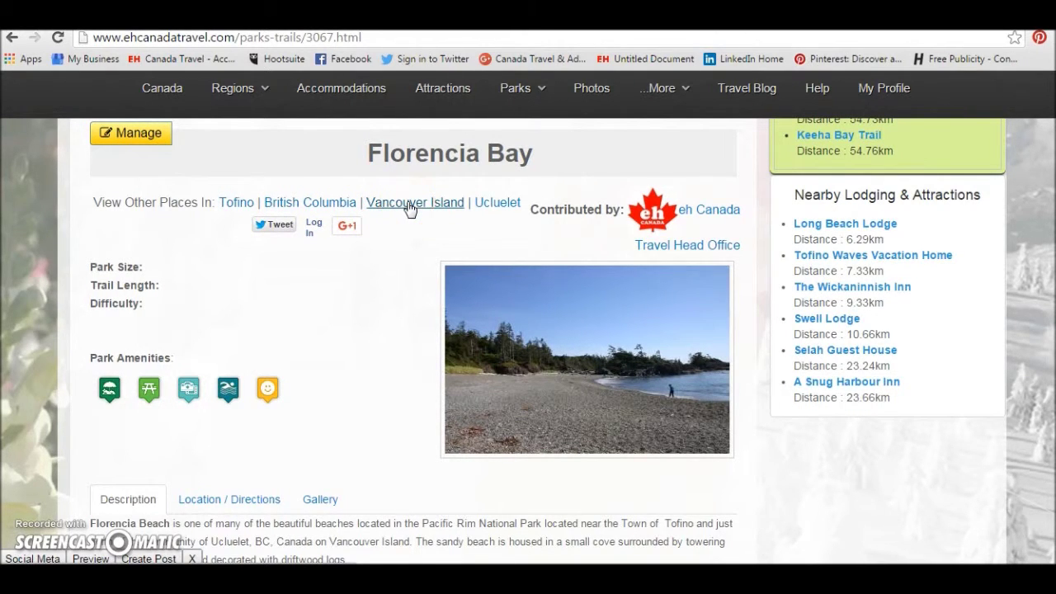
pyautogui.click(498, 204)
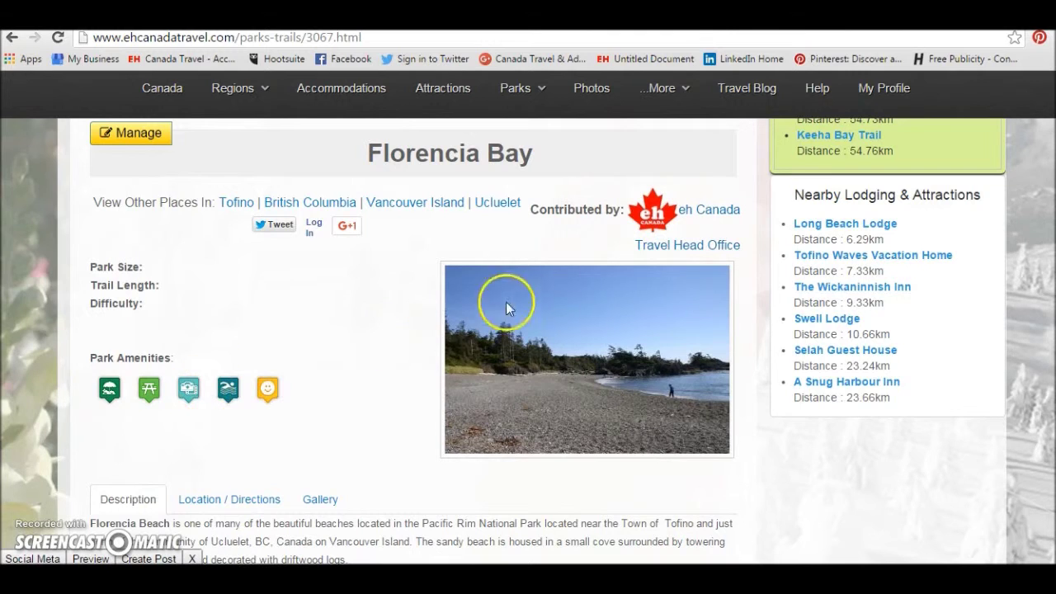
pyautogui.scroll(-3, 371, 420)
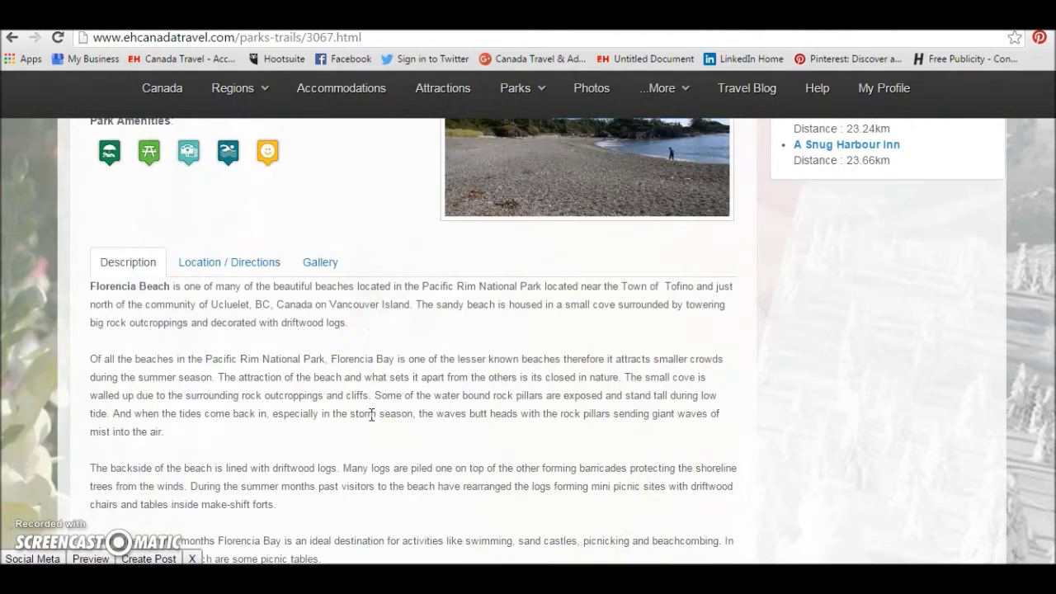
pyautogui.scroll(5, 370, 419)
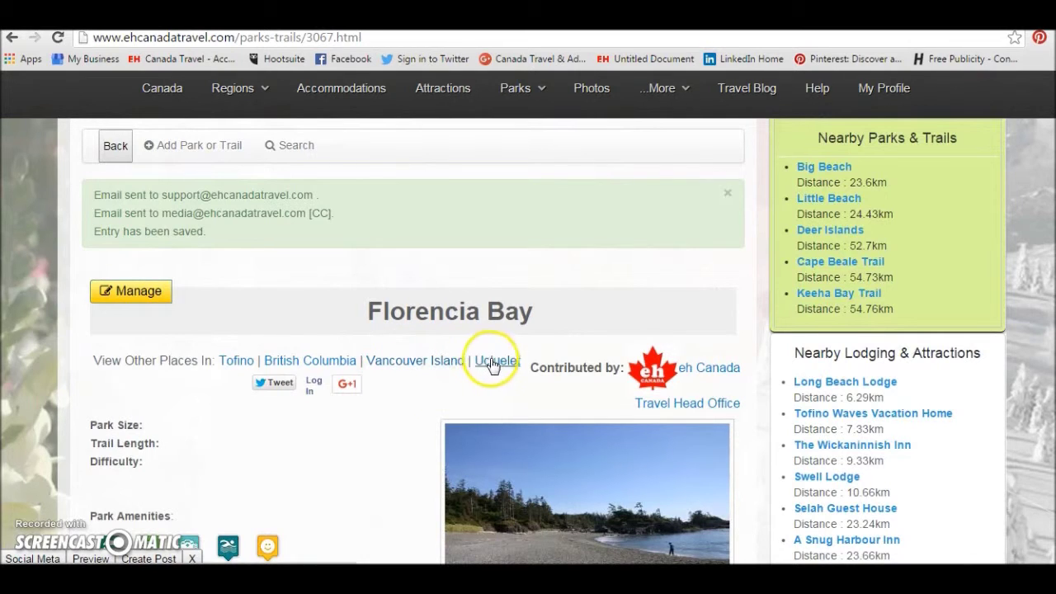
# View the parks and trails near Tofino and open the Florencia Bay listing from there
pyautogui.click(237, 362)
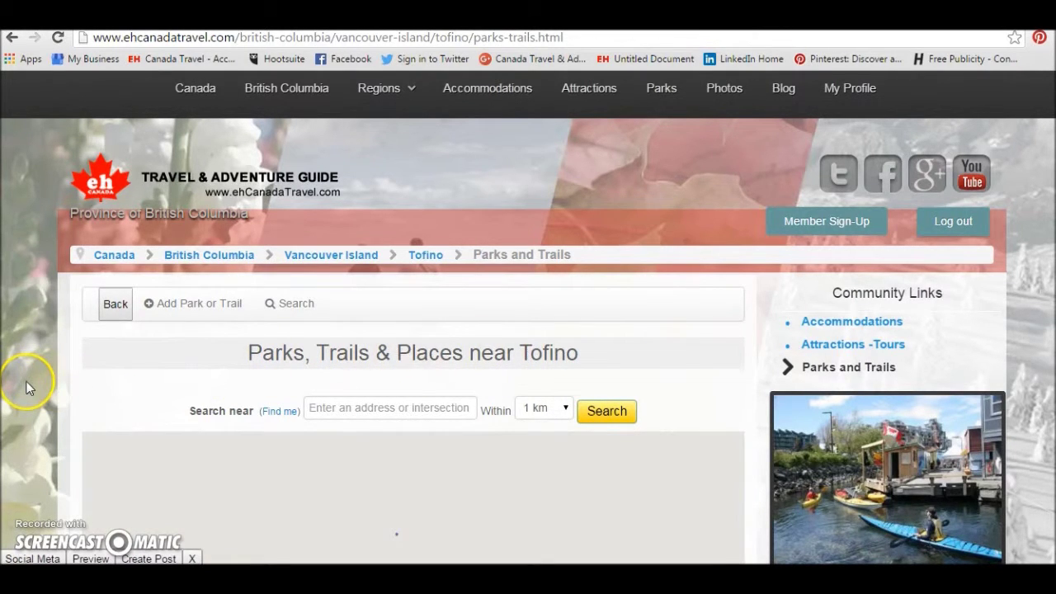
pyautogui.scroll(-5, 27, 388)
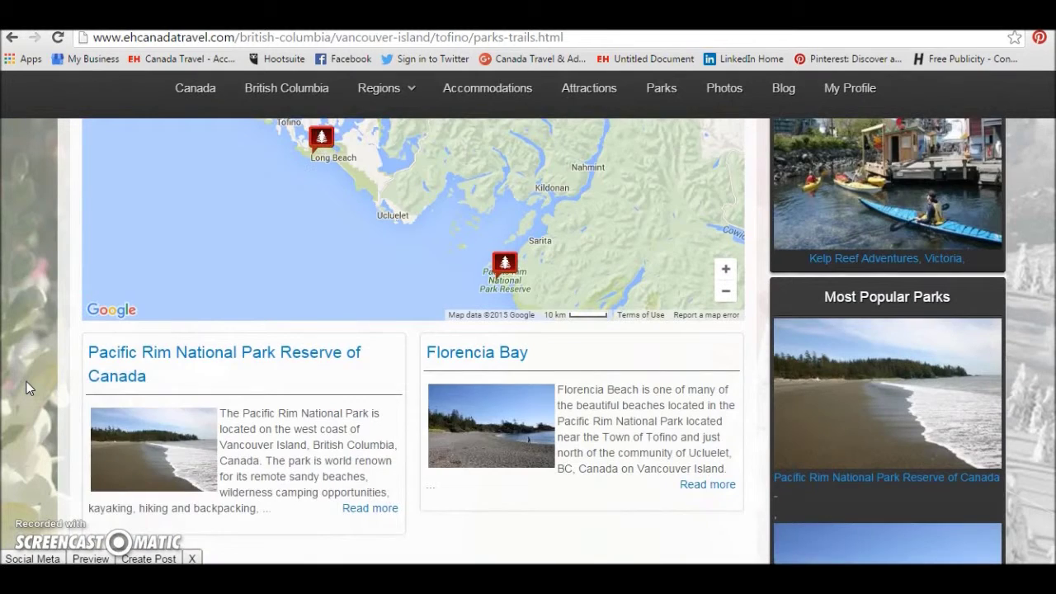
pyautogui.scroll(-1, 26, 388)
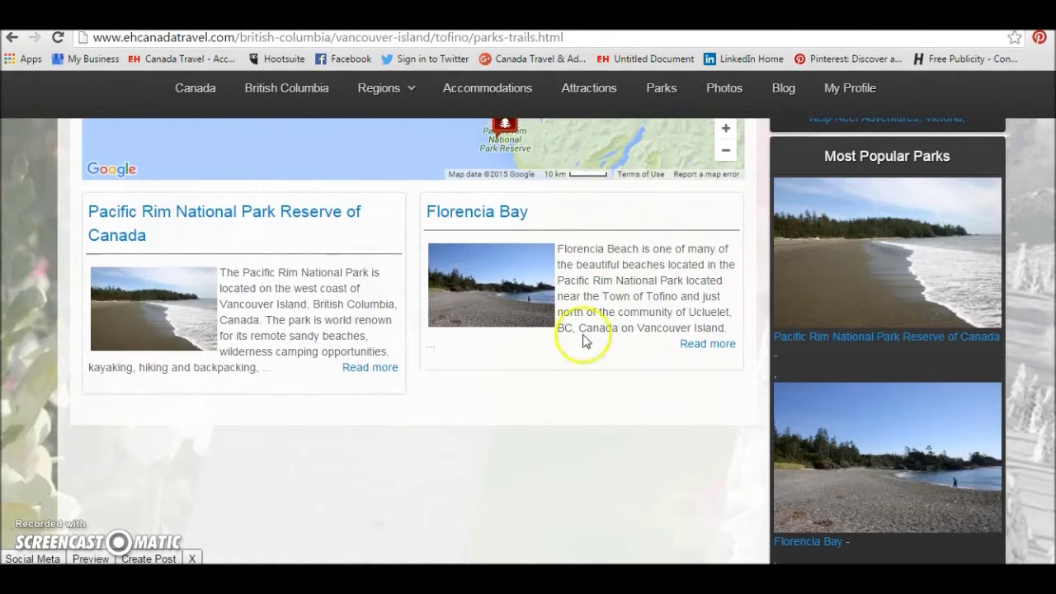
pyautogui.click(508, 217)
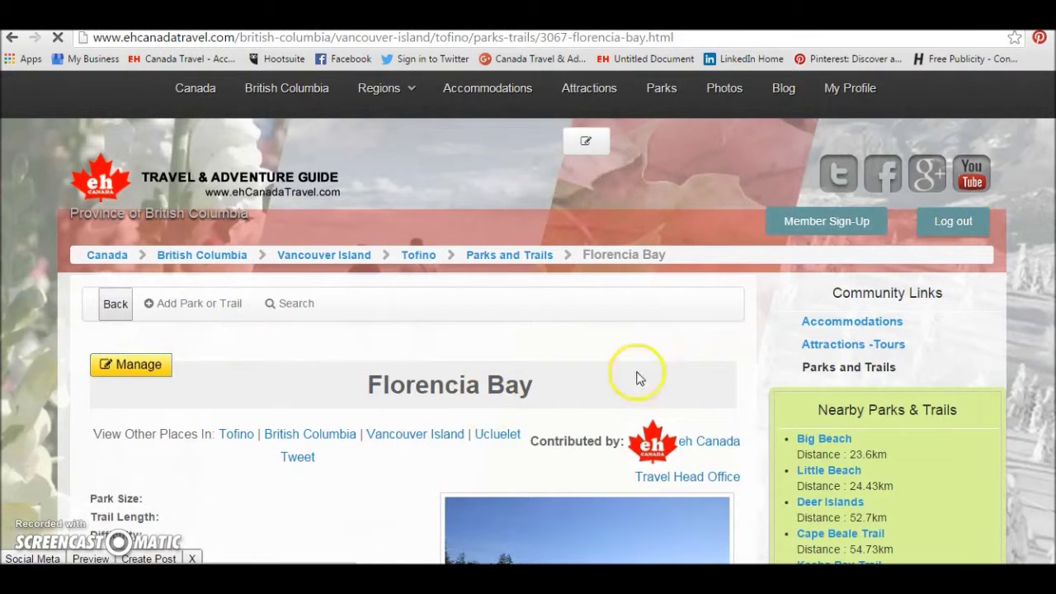
pyautogui.scroll(-1, 641, 466)
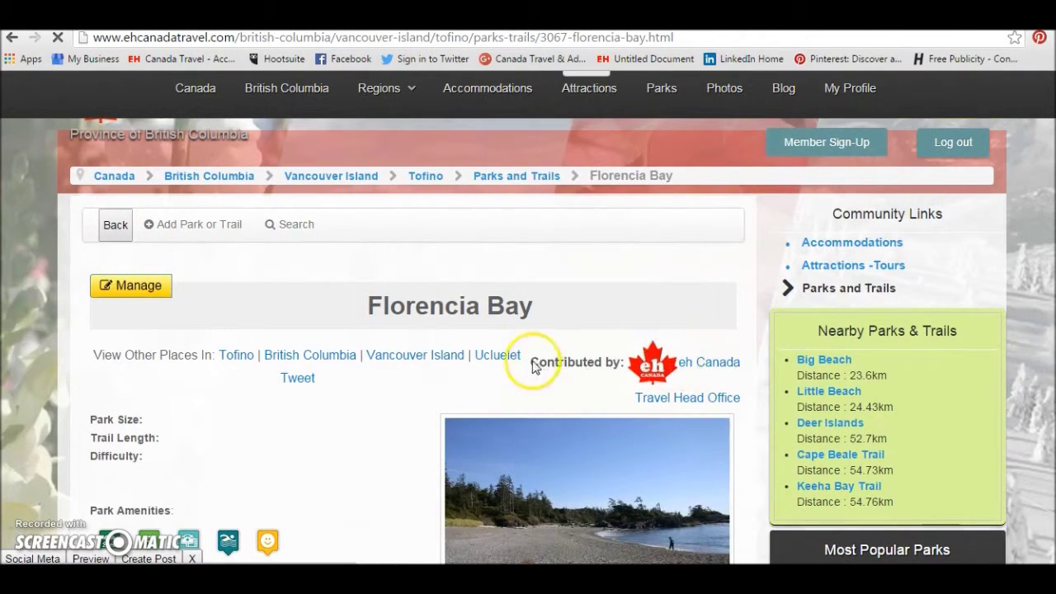
# Look over the Florencia Bay listing and copy its web address
pyautogui.scroll(-3, 548, 322)
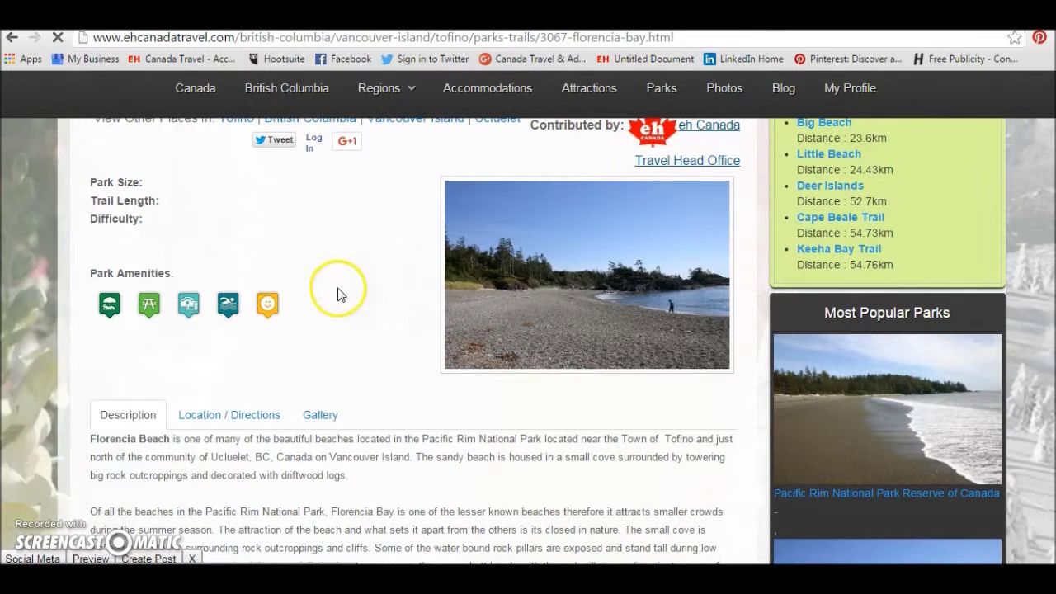
pyautogui.scroll(1, 594, 165)
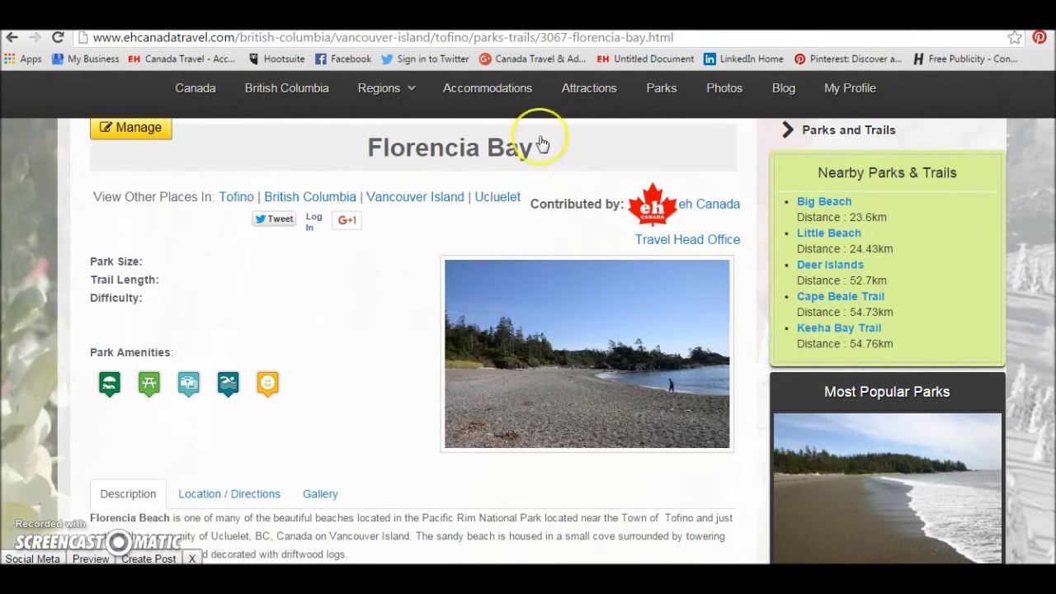
pyautogui.click(680, 36)
pyautogui.rightClick(660, 43)
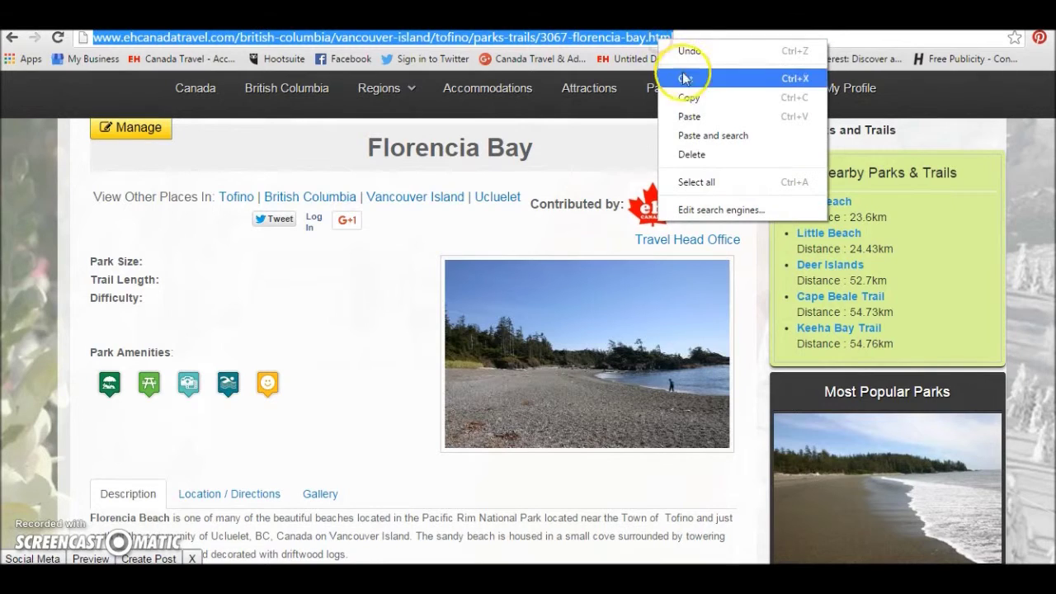
pyautogui.click(689, 98)
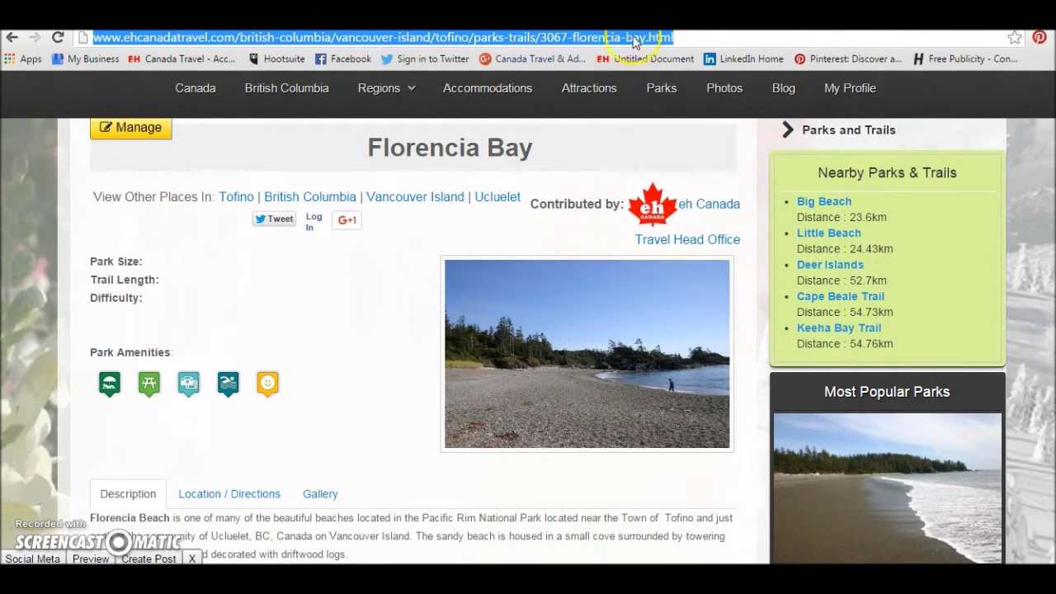
# Write a profile status reading "I just published Florencia Bay Beach in Tofino and Ucluelet," followed by the copied listing address
pyautogui.click(854, 92)
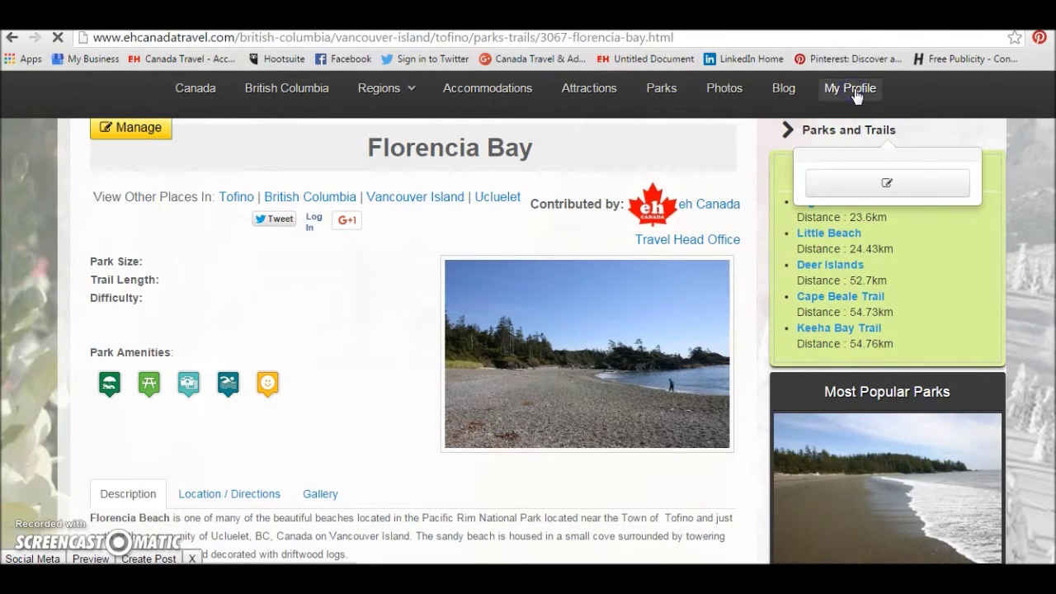
pyautogui.click(472, 330)
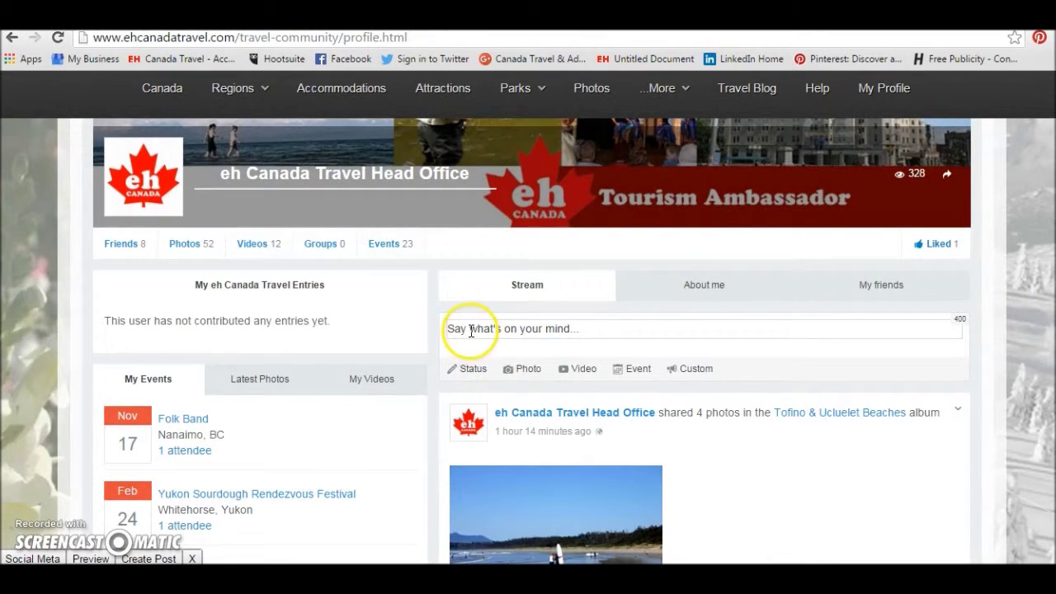
pyautogui.click(471, 331)
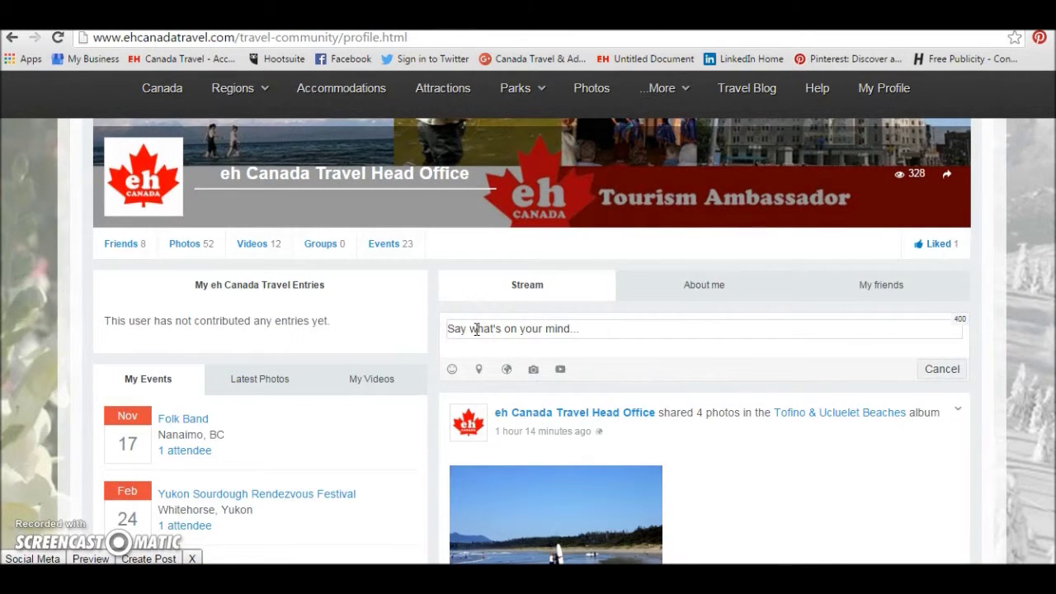
pyautogui.hotkey('ctrl', 'v')
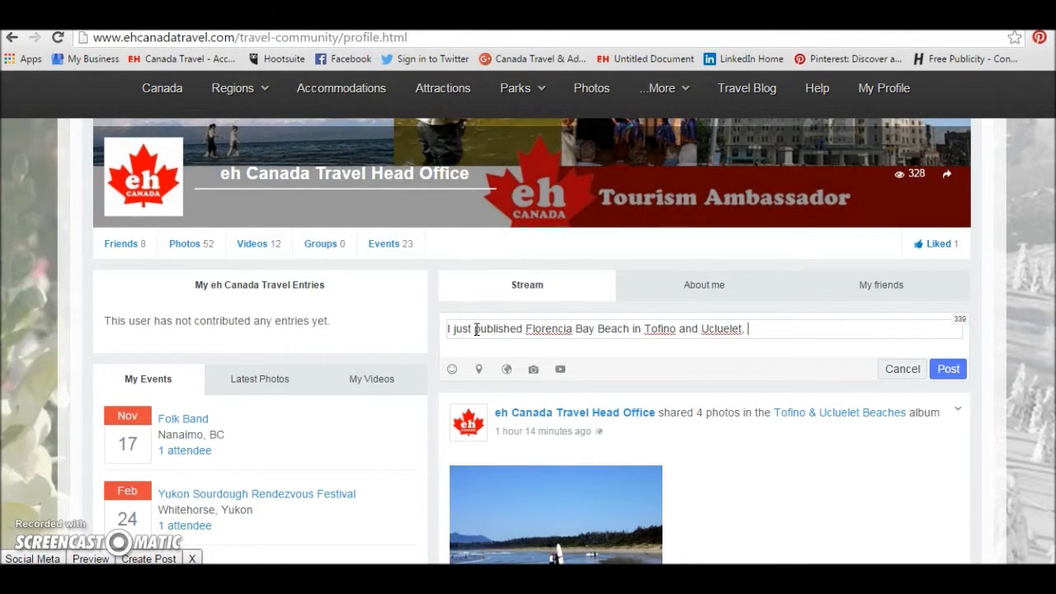
pyautogui.write('Ucluelet.')
pyautogui.hotkey('ctrl', 'v')
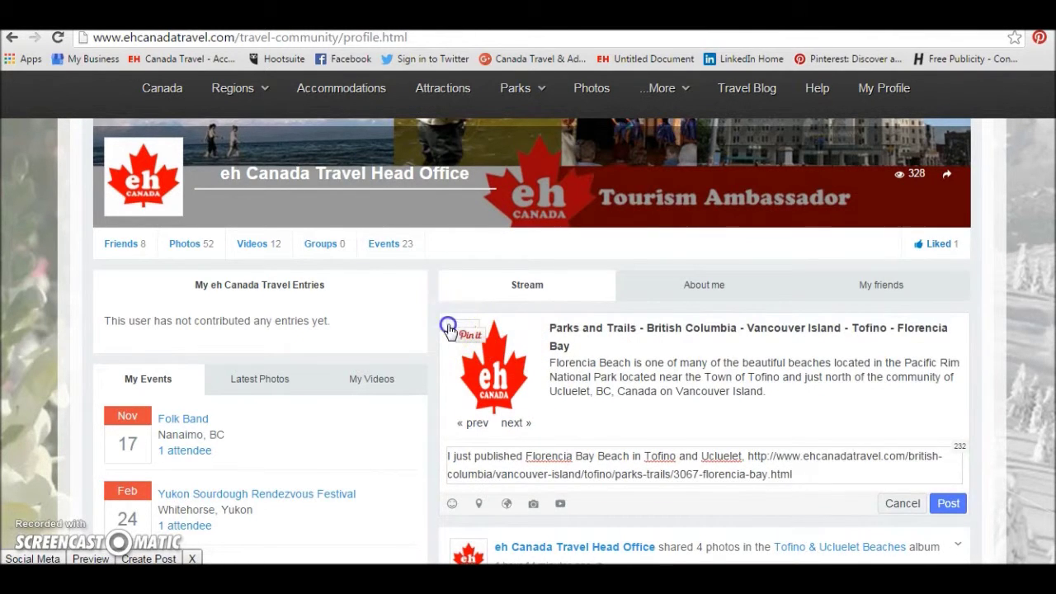
# Remove the status's link preview, attach florencia_bay 003.jpg from the florencia-beach folder instead, and publish the post
pyautogui.click(448, 329)
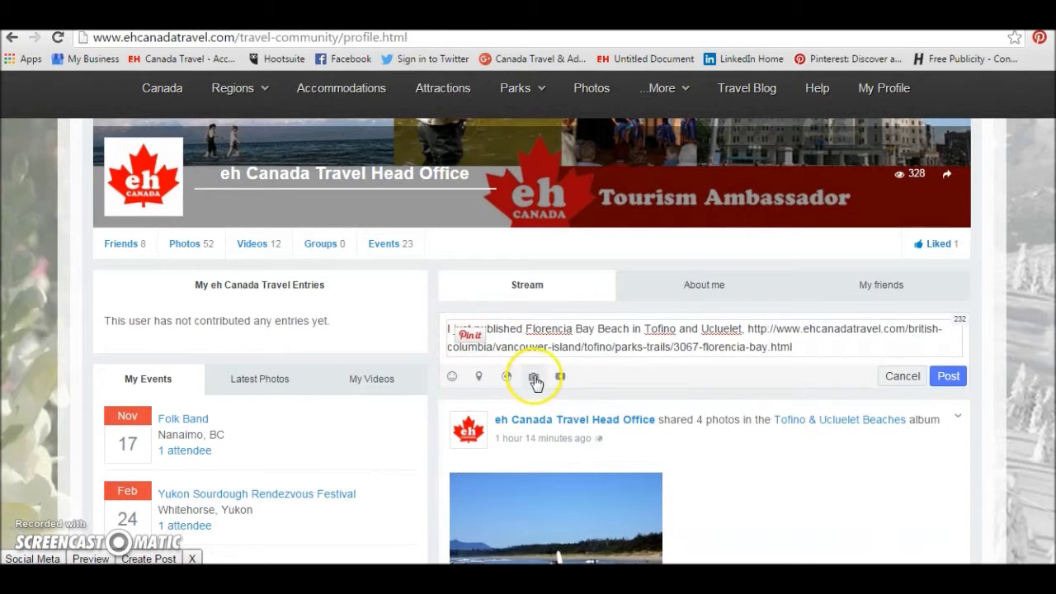
pyautogui.click(535, 377)
pyautogui.click(699, 340)
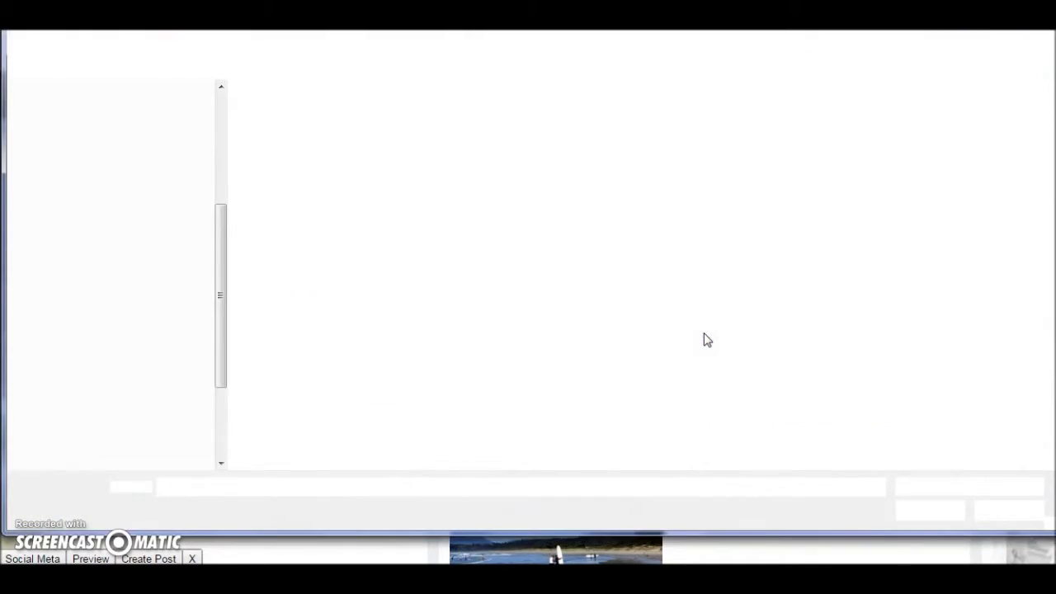
pyautogui.click(378, 169)
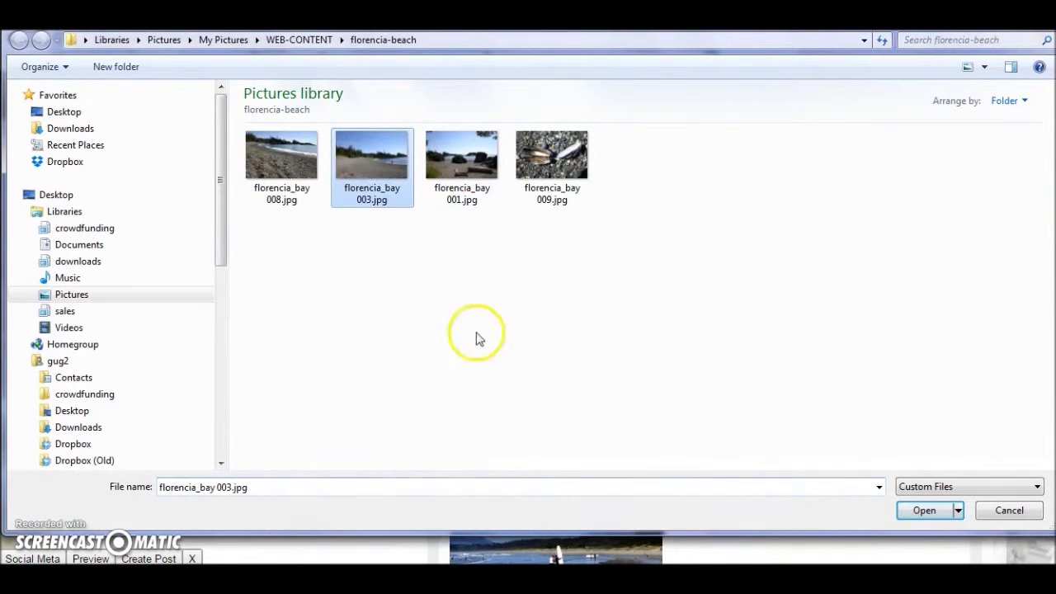
pyautogui.click(929, 511)
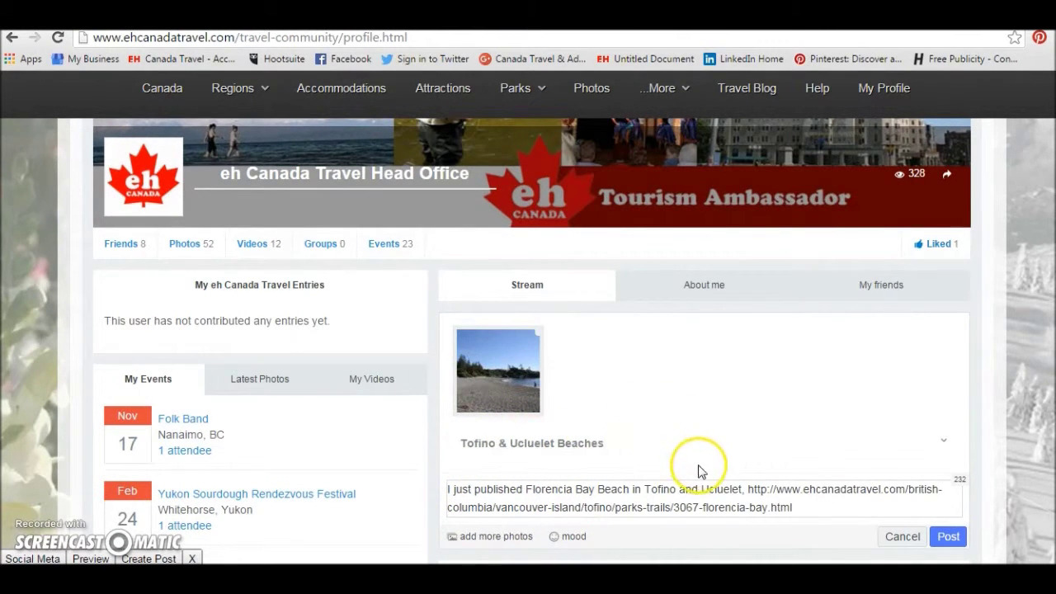
pyautogui.scroll(-1, 528, 454)
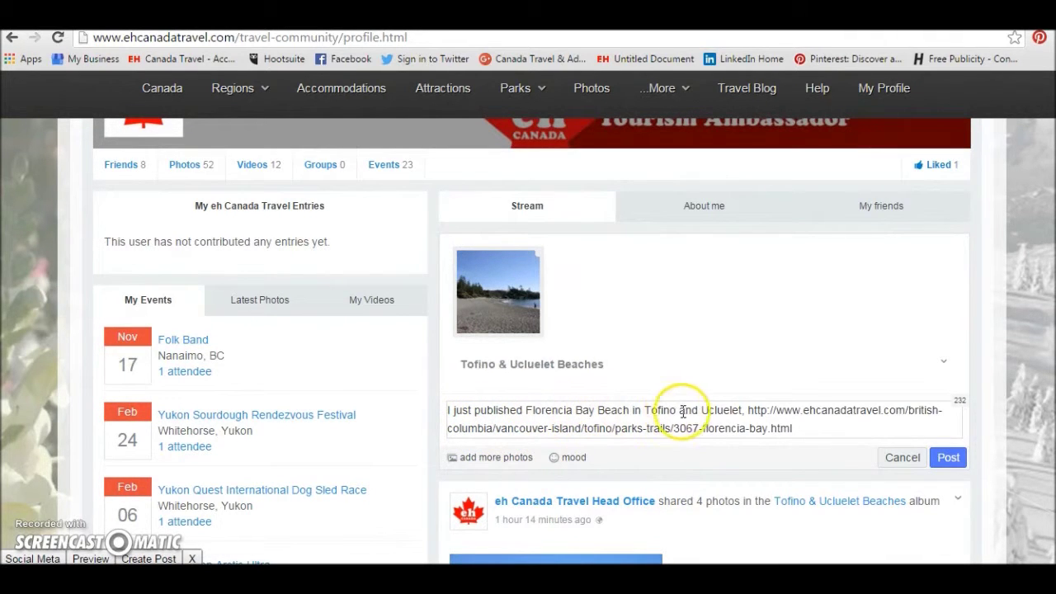
pyautogui.click(949, 459)
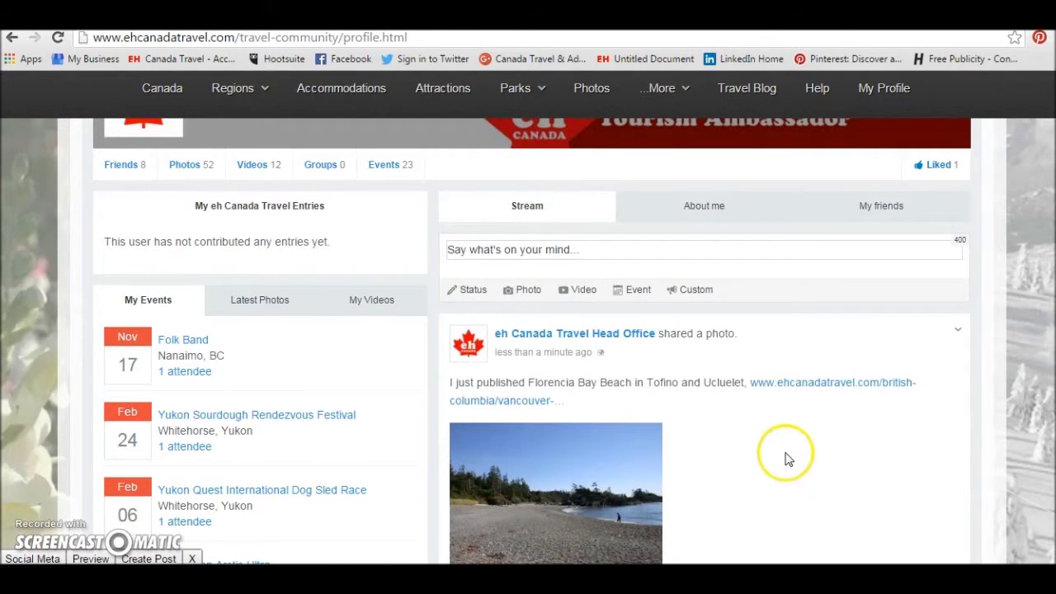
# Review the new post in the profile stream and examine the home page's community posts, new content contributions and province links
pyautogui.scroll(-1, 627, 378)
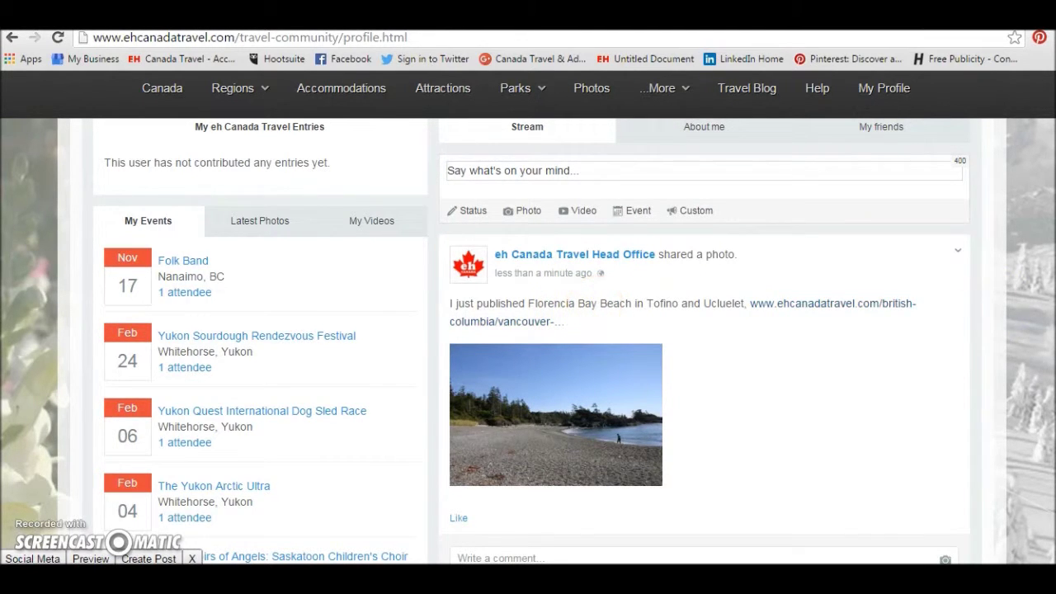
pyautogui.scroll(1, 641, 372)
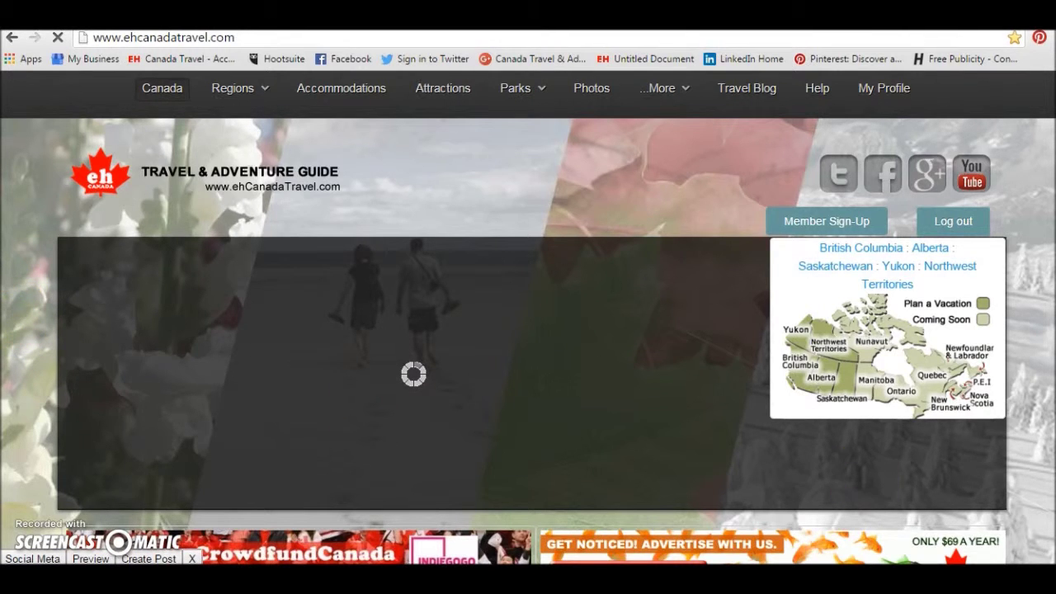
pyautogui.scroll(-3, 532, 345)
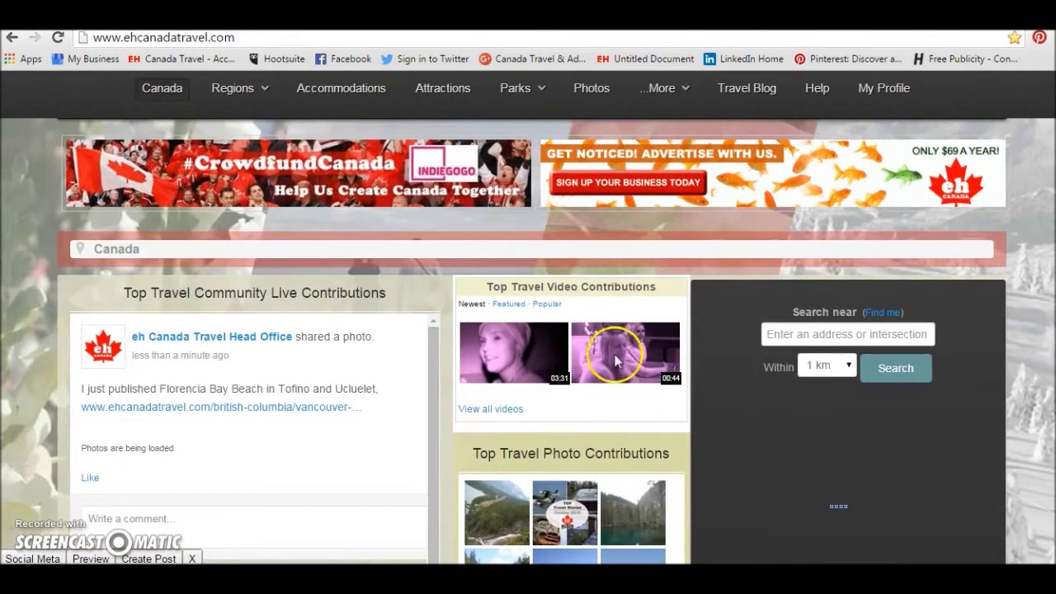
pyautogui.scroll(-5, 122, 433)
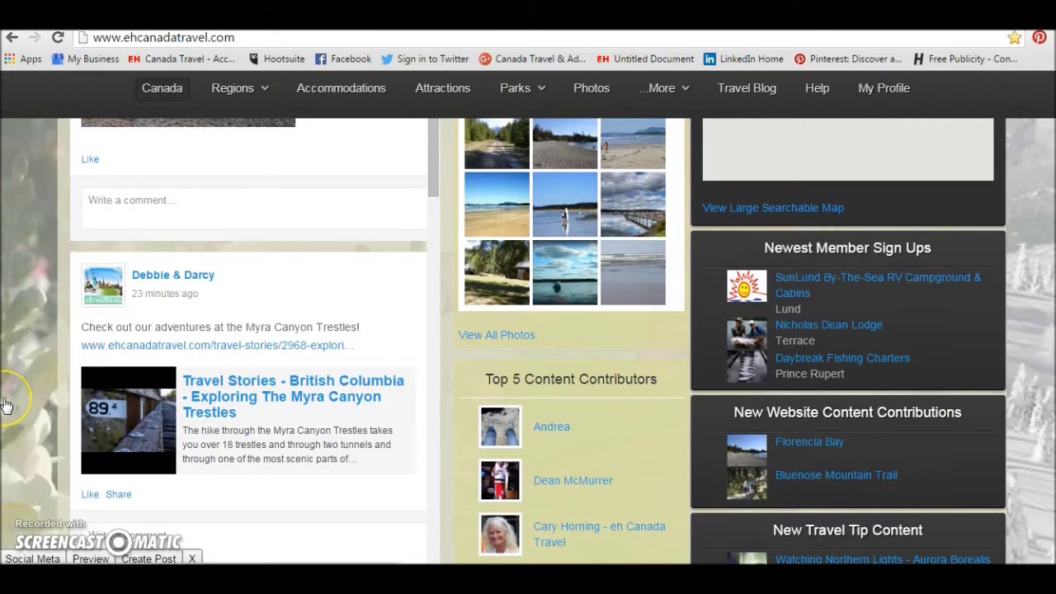
pyautogui.scroll(5, 6, 405)
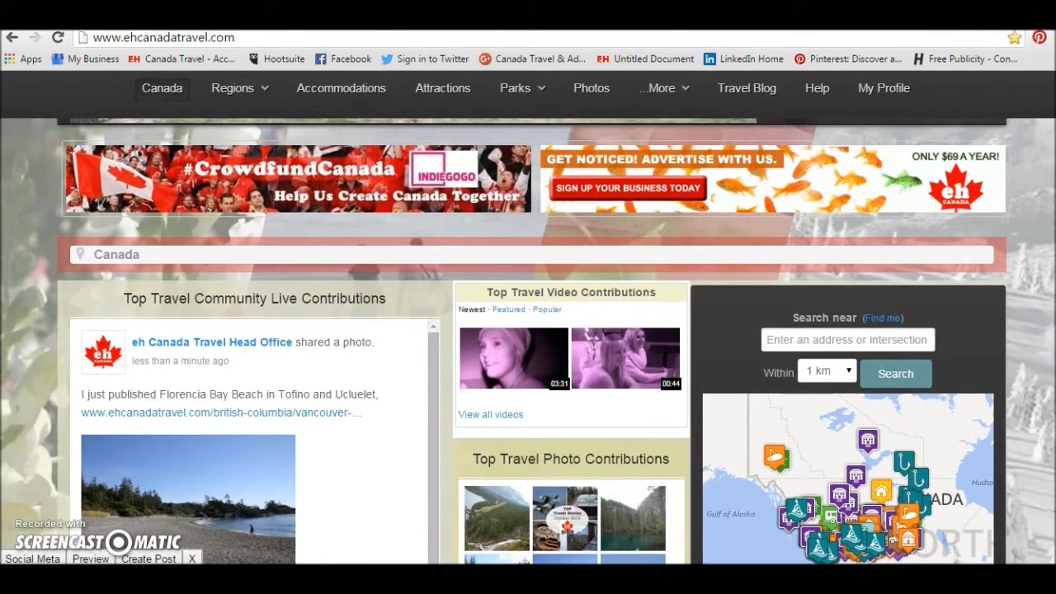
pyautogui.scroll(4, 533, 342)
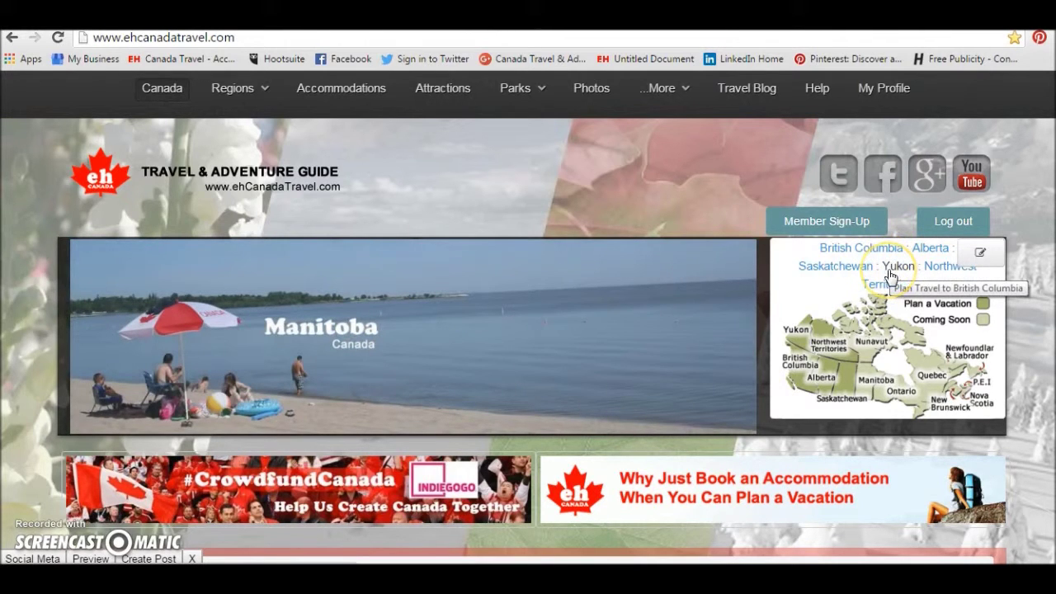
pyautogui.click(898, 268)
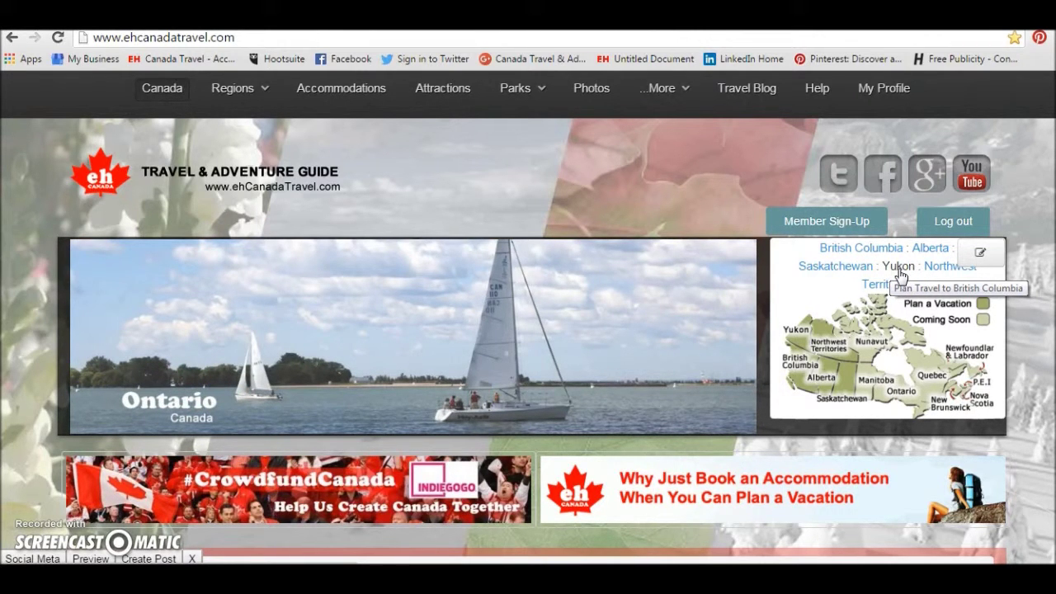
pyautogui.click(514, 92)
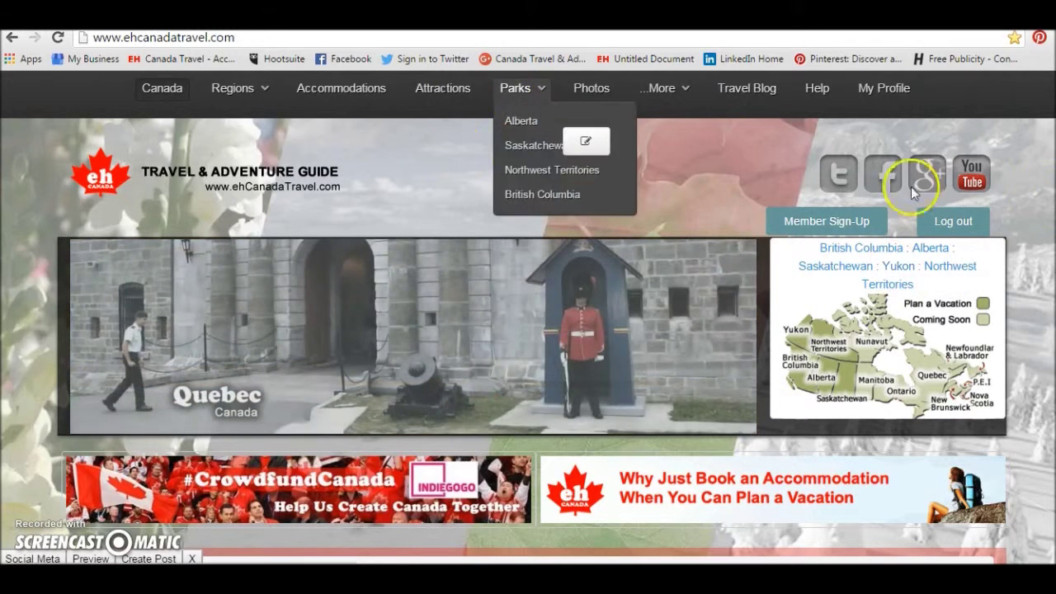
# Open the profile's own photo albums and view the first photo of the Tofino & Ucluelet Beaches album
pyautogui.click(890, 90)
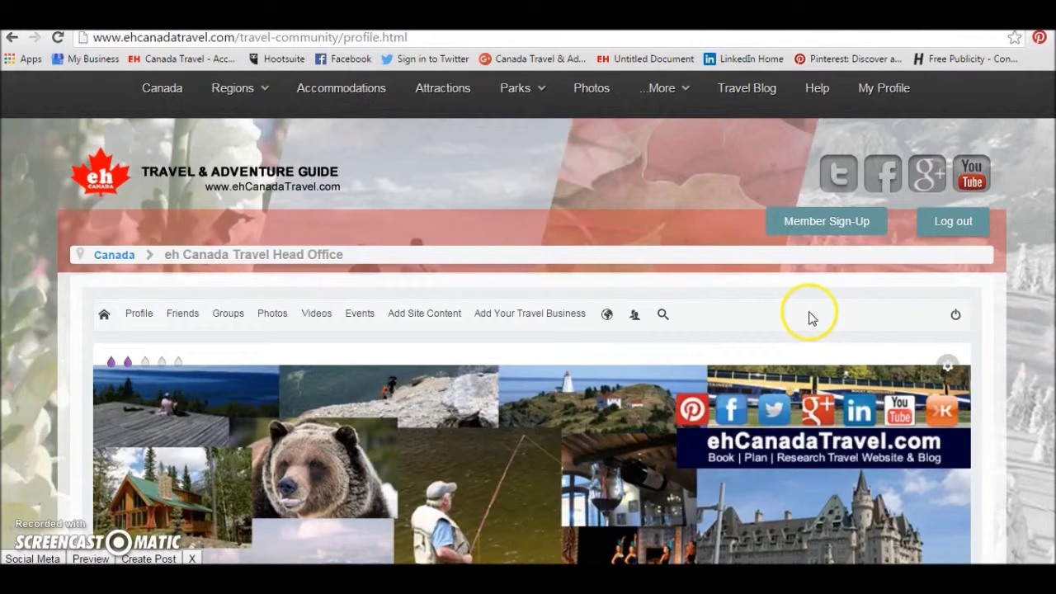
pyautogui.click(273, 315)
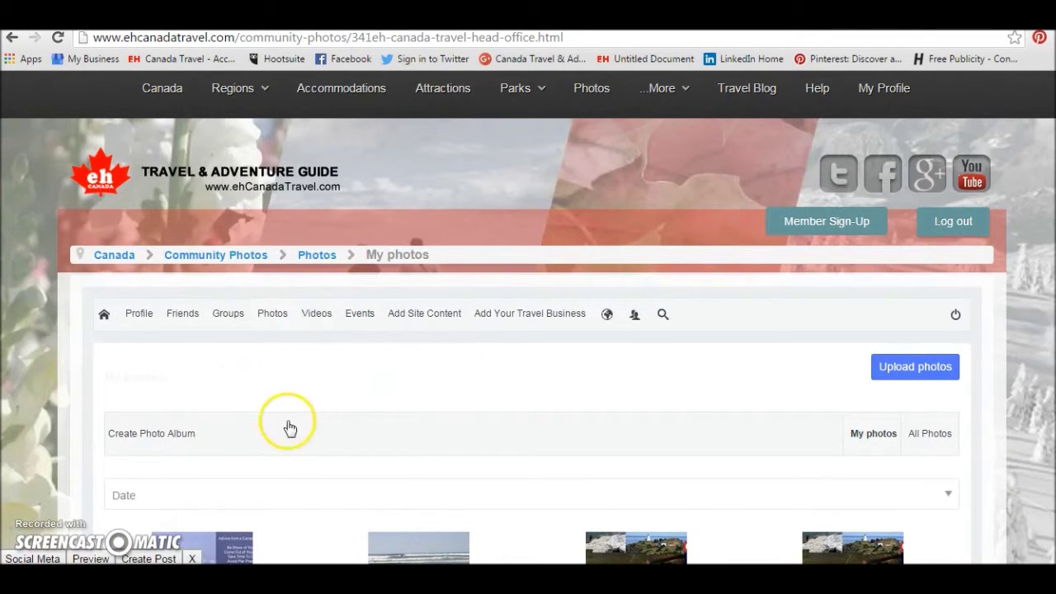
pyautogui.scroll(-2, 264, 421)
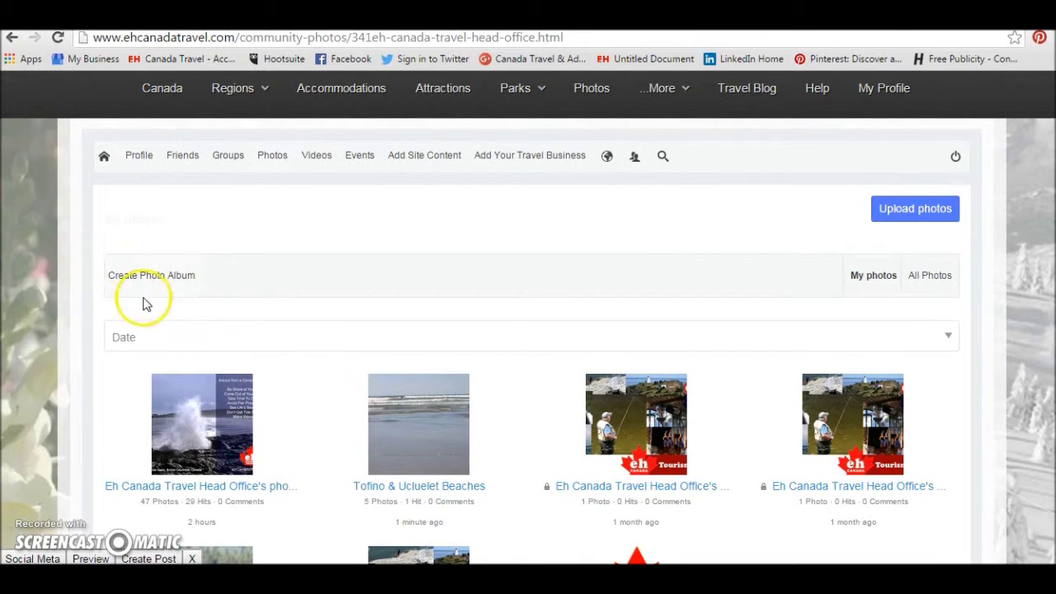
pyautogui.click(419, 435)
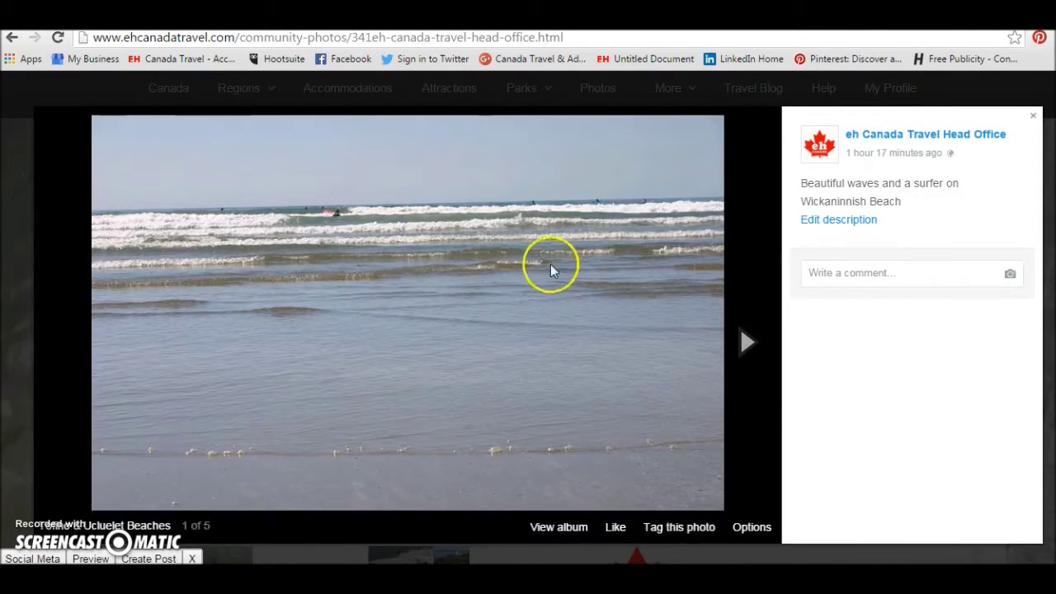
pyautogui.click(1033, 119)
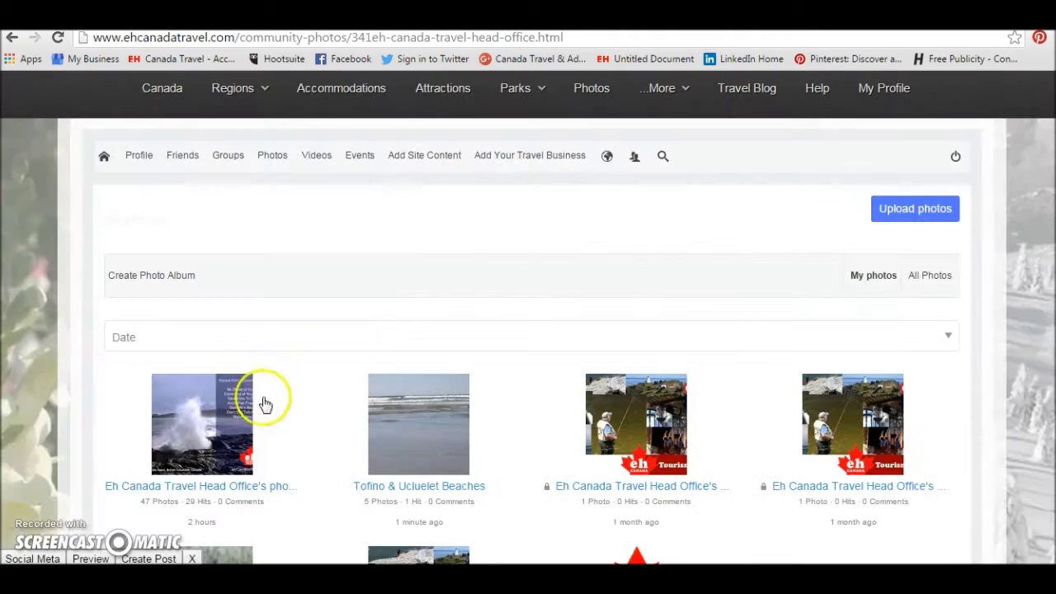
# Start a photo upload into the existing Tofino & Ucluelet Beaches album
pyautogui.click(925, 212)
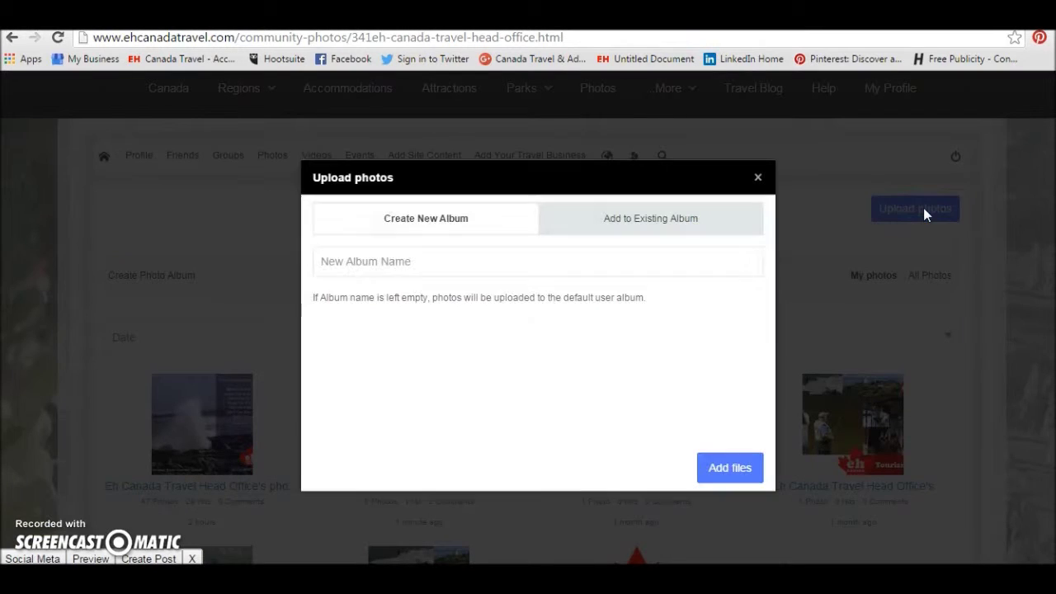
pyautogui.click(642, 220)
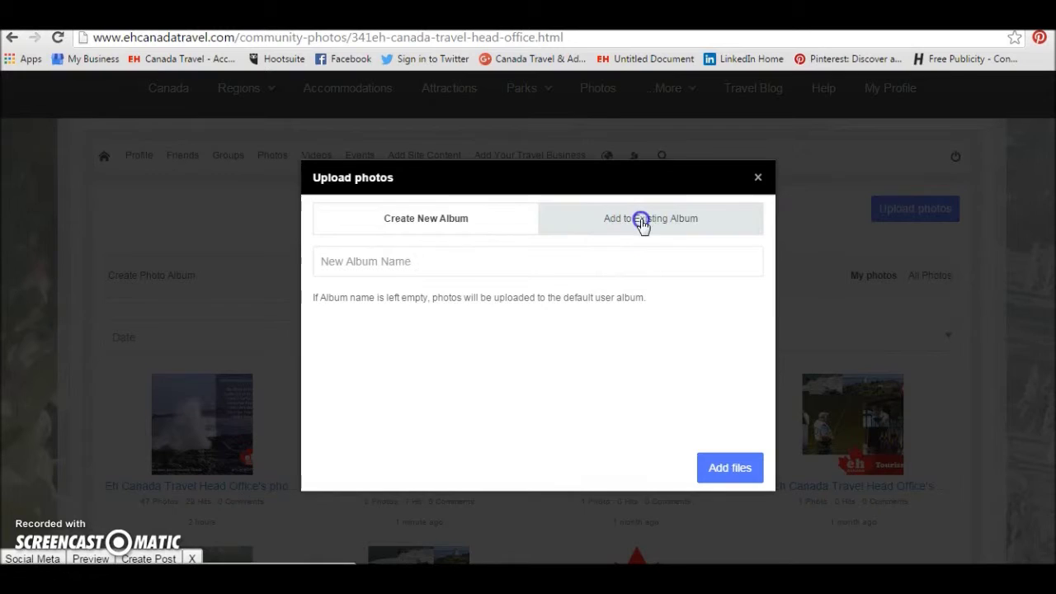
pyautogui.click(373, 278)
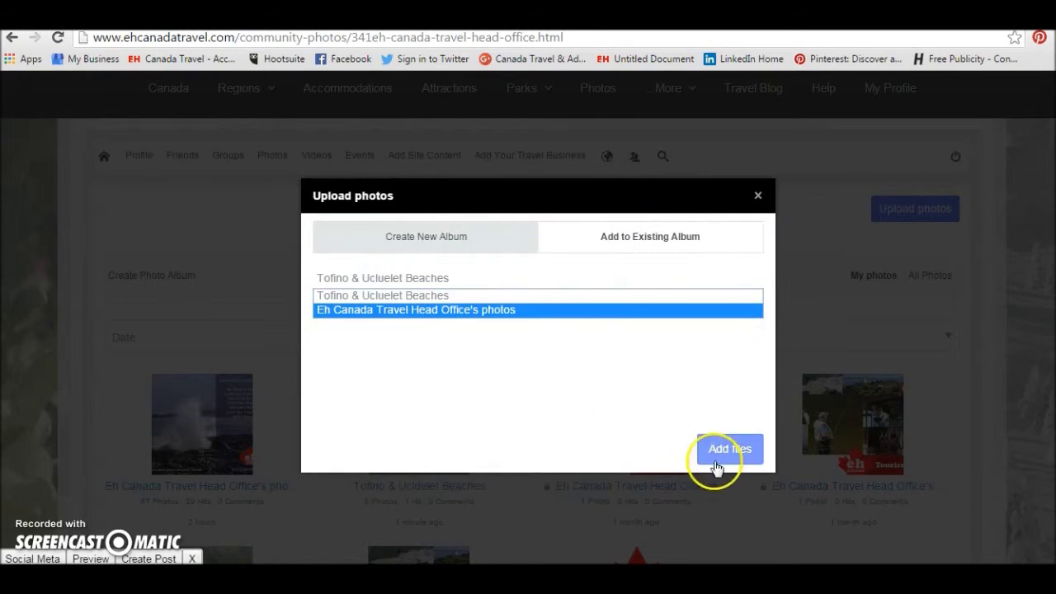
pyautogui.click(387, 295)
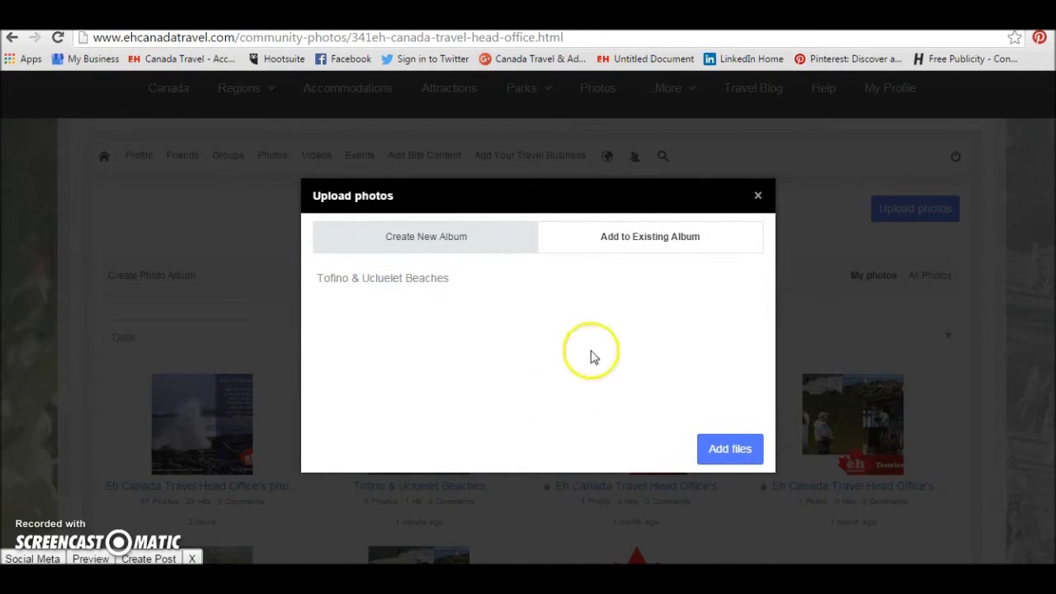
# Upload florencia_bay 008.jpg, 003.jpg, 001.jpg and 009.jpg from the florencia-beach folder to the chosen album
pyautogui.click(737, 450)
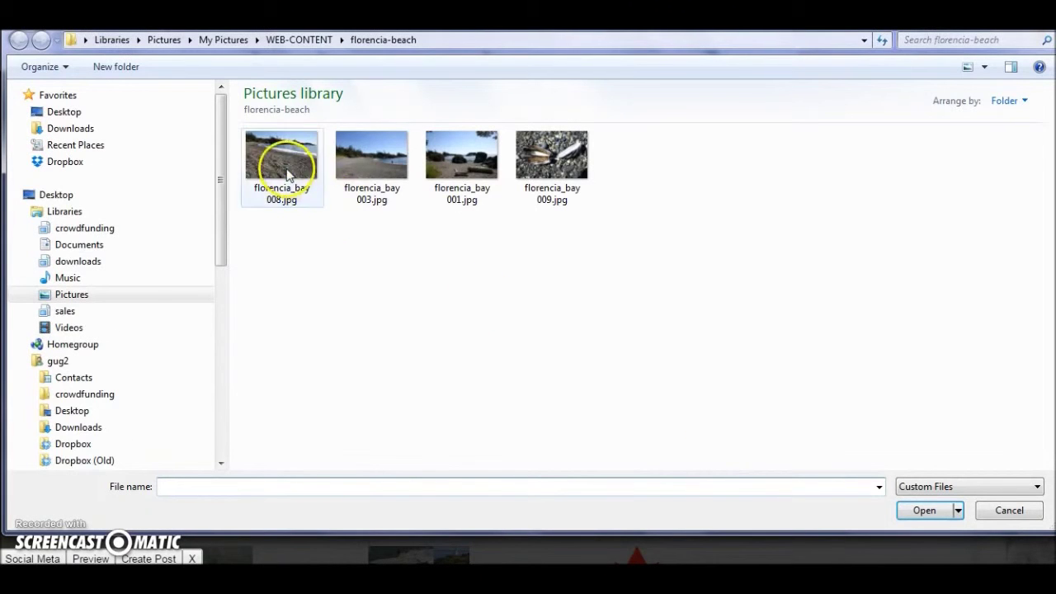
pyautogui.click(290, 178)
pyautogui.keyDown('ctrl'); pyautogui.click(373, 178); pyautogui.keyUp('ctrl')
pyautogui.keyDown('ctrl'); pyautogui.click(491, 171); pyautogui.keyUp('ctrl')
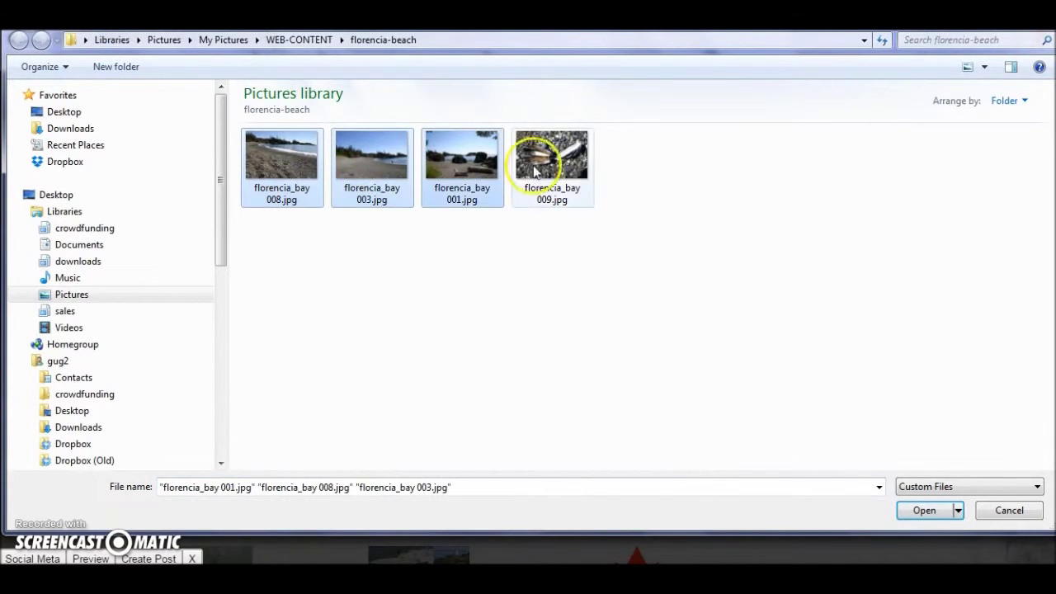
pyautogui.keyDown('ctrl'); pyautogui.click(545, 161); pyautogui.keyUp('ctrl')
pyautogui.click(925, 510)
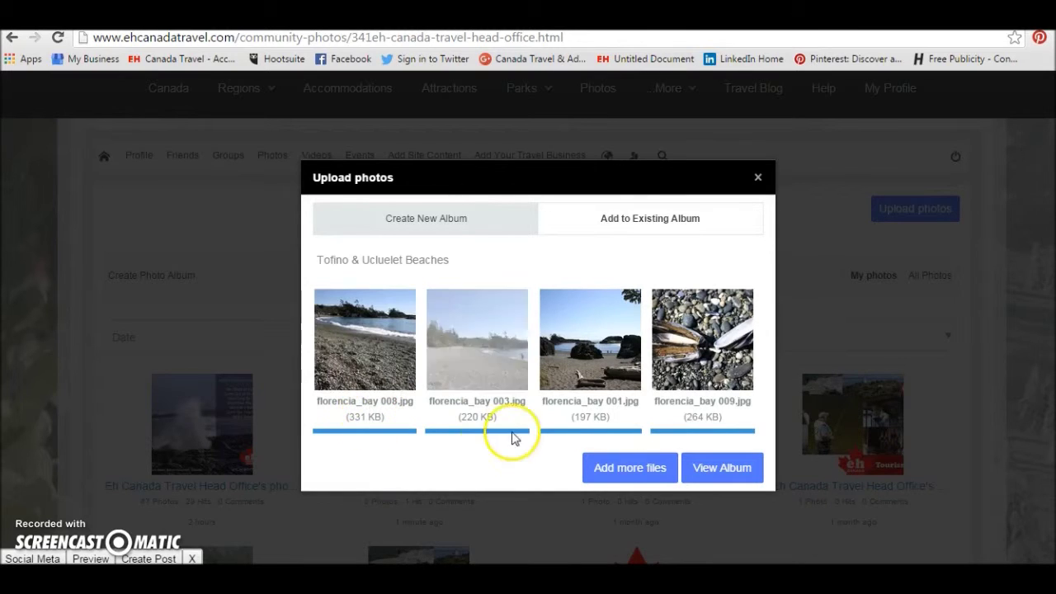
# View the updated album and save the description "Seashells on Florencia Bay Beach" on the mussel shell photo, copying the text before saving
pyautogui.click(730, 468)
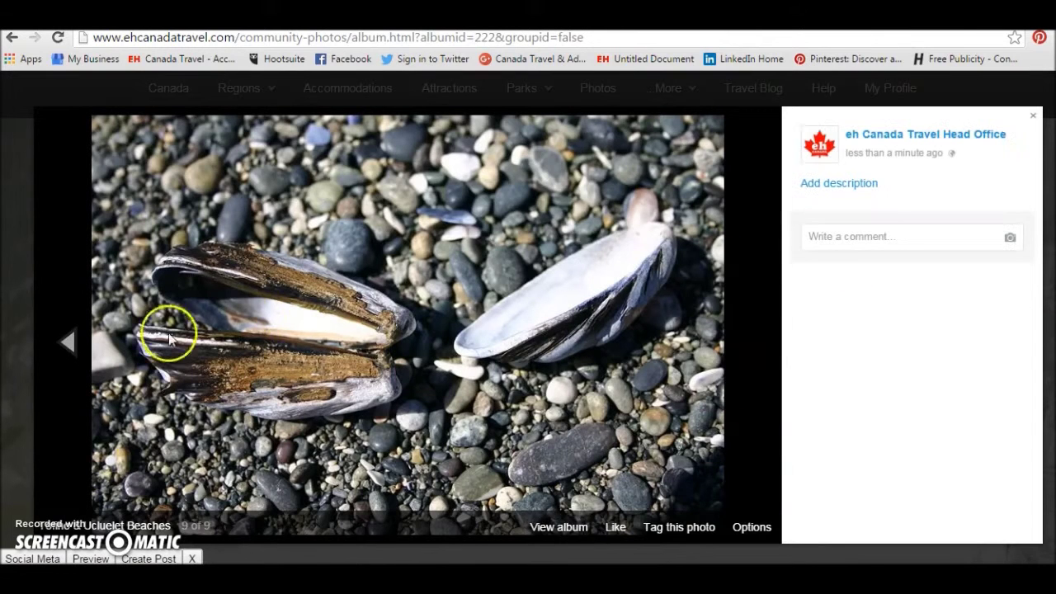
pyautogui.click(823, 179)
pyautogui.click(830, 193)
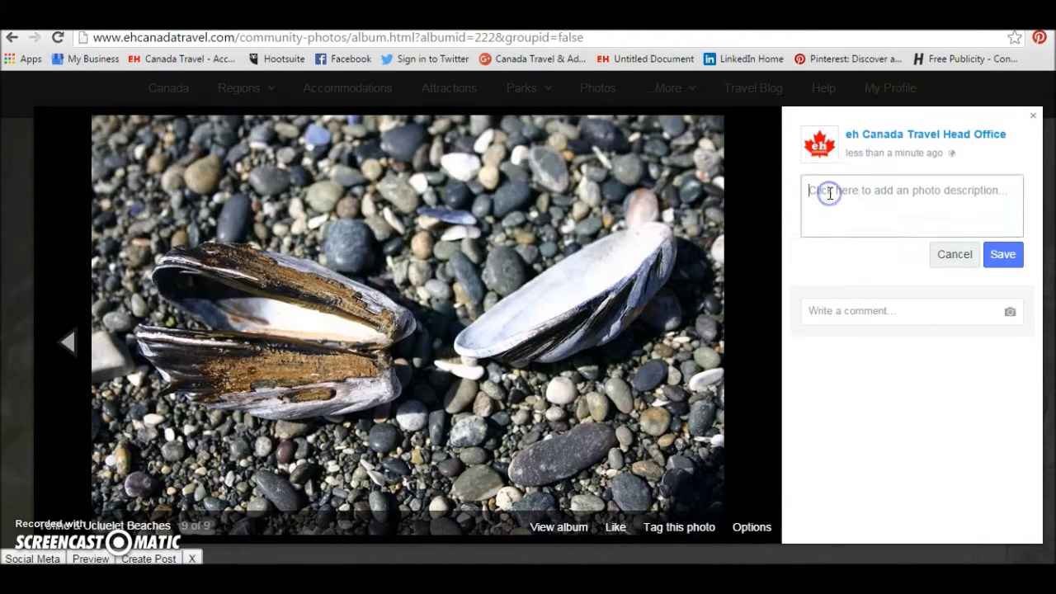
pyautogui.write('Seashells on Florencia Bay be')
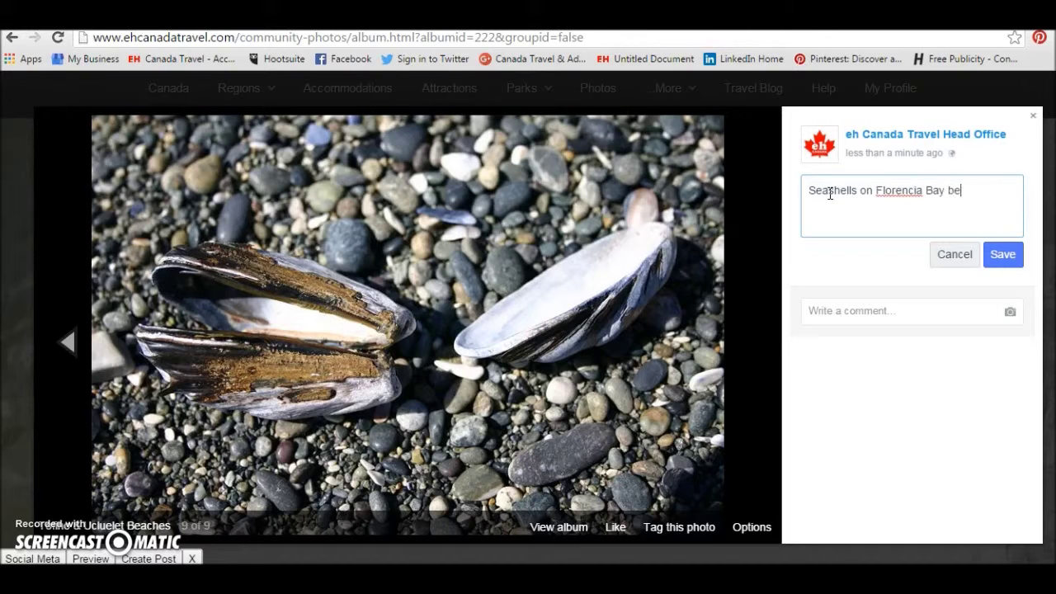
pyautogui.click(955, 195)
pyautogui.moveTo(991, 189); pyautogui.dragTo(762, 189)
pyautogui.rightClick(860, 194)
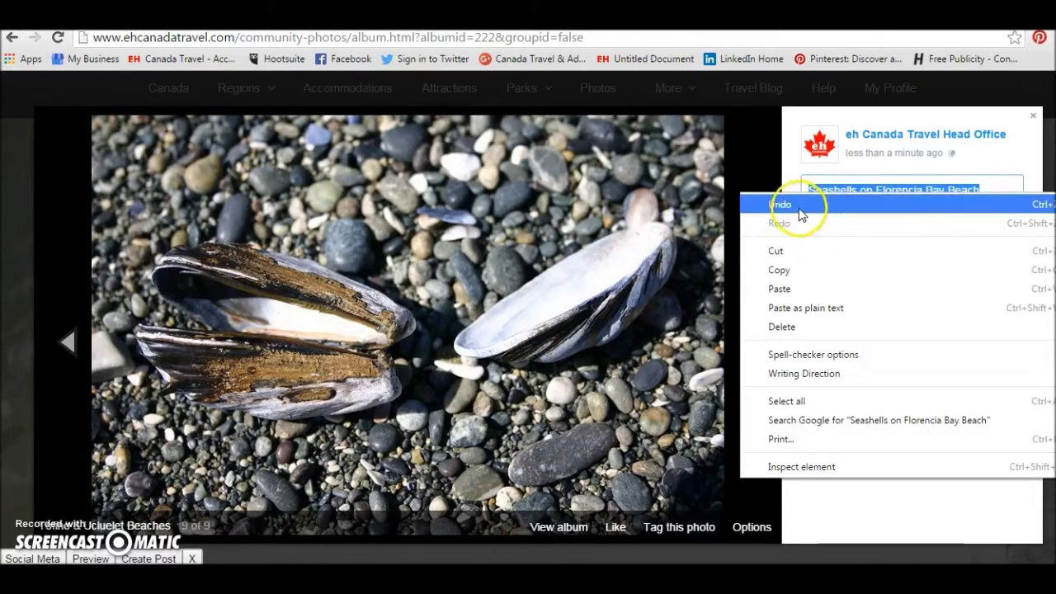
pyautogui.click(779, 270)
pyautogui.click(1003, 256)
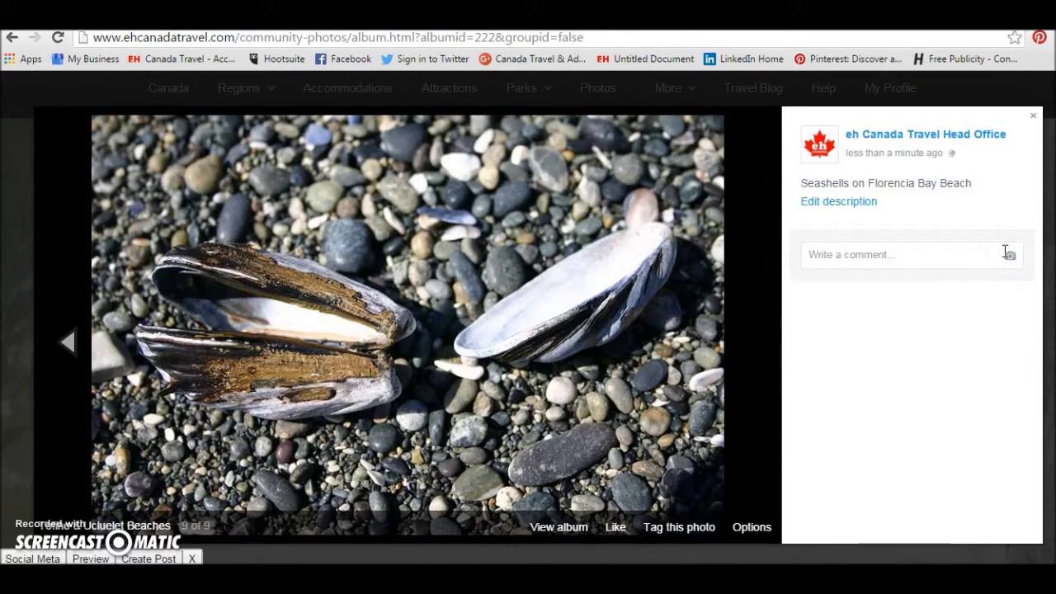
# Review the newly added Florencia Bay photos and their descriptions backwards from the last one, and close the photo viewer
pyautogui.click(68, 344)
pyautogui.click(70, 345)
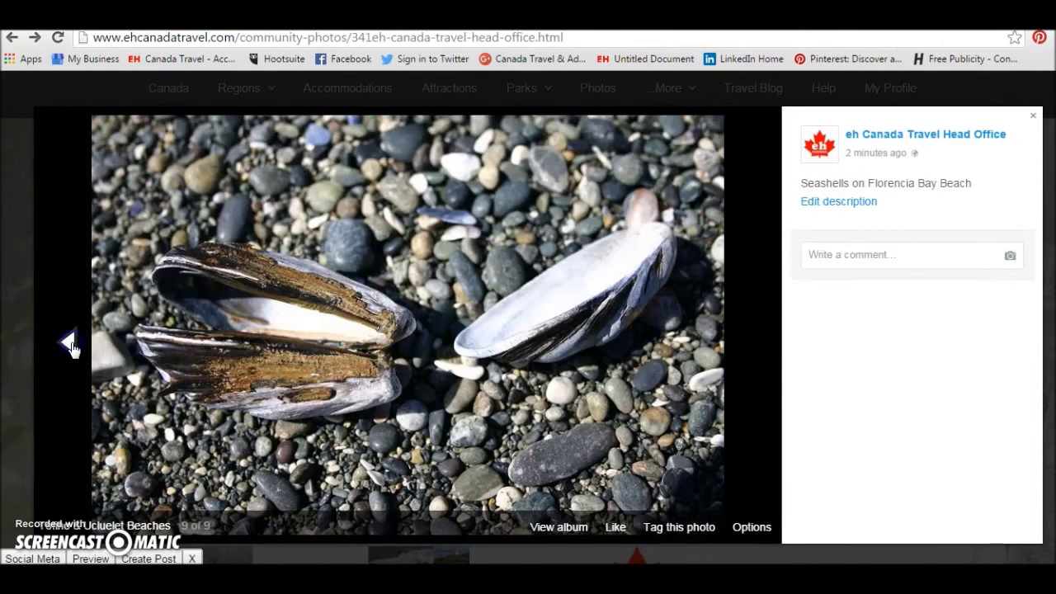
pyautogui.click(69, 344)
pyautogui.click(69, 344)
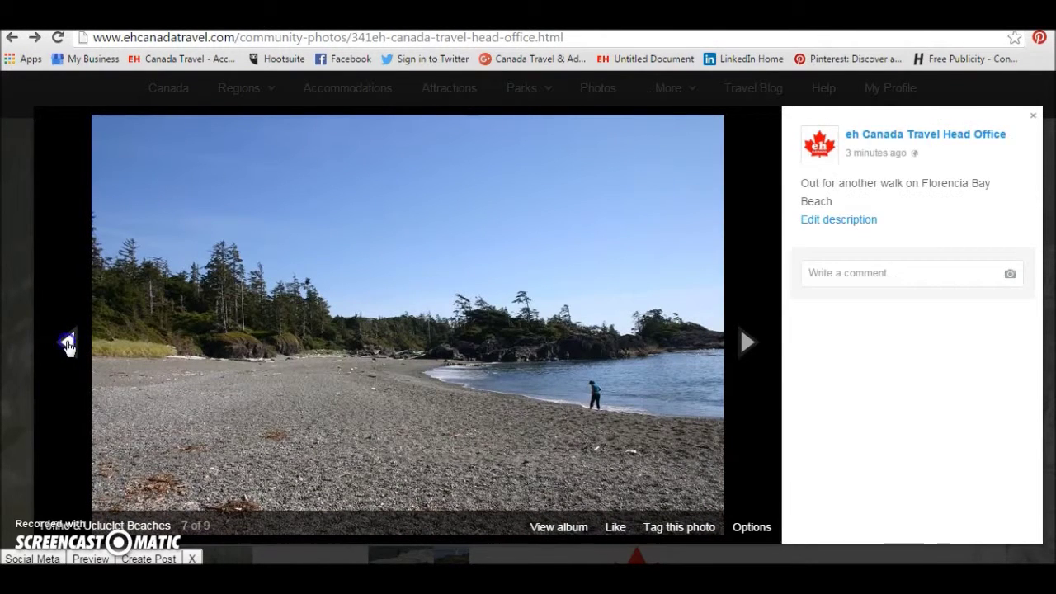
pyautogui.click(69, 344)
pyautogui.click(1034, 118)
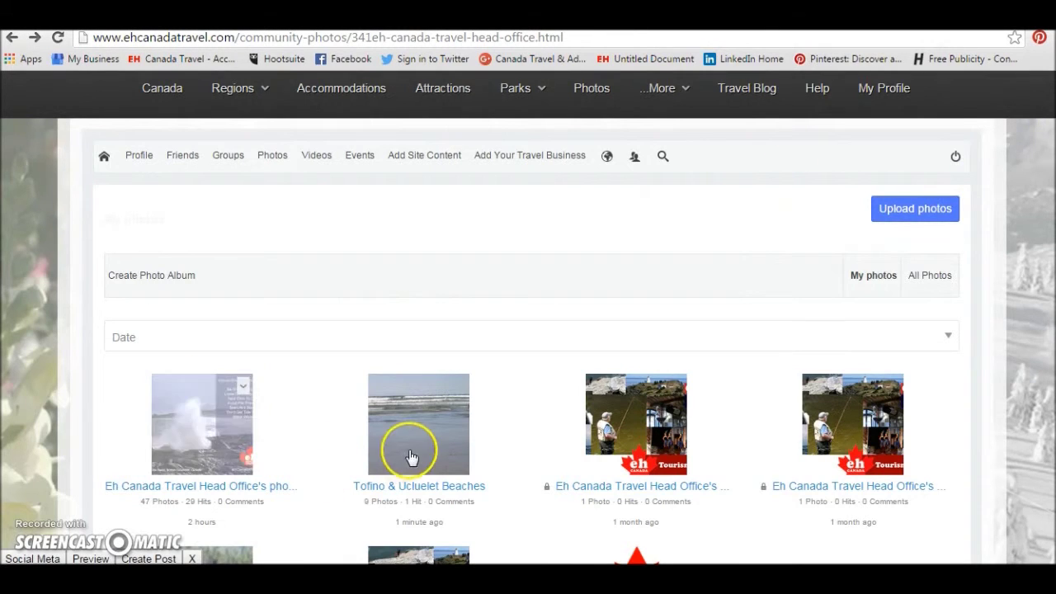
# Reopen the Tofino & Ucluelet Beaches album and advance to the photo described "Out for another walk on Florencia Bay Beach"
pyautogui.moveTo(414, 450)
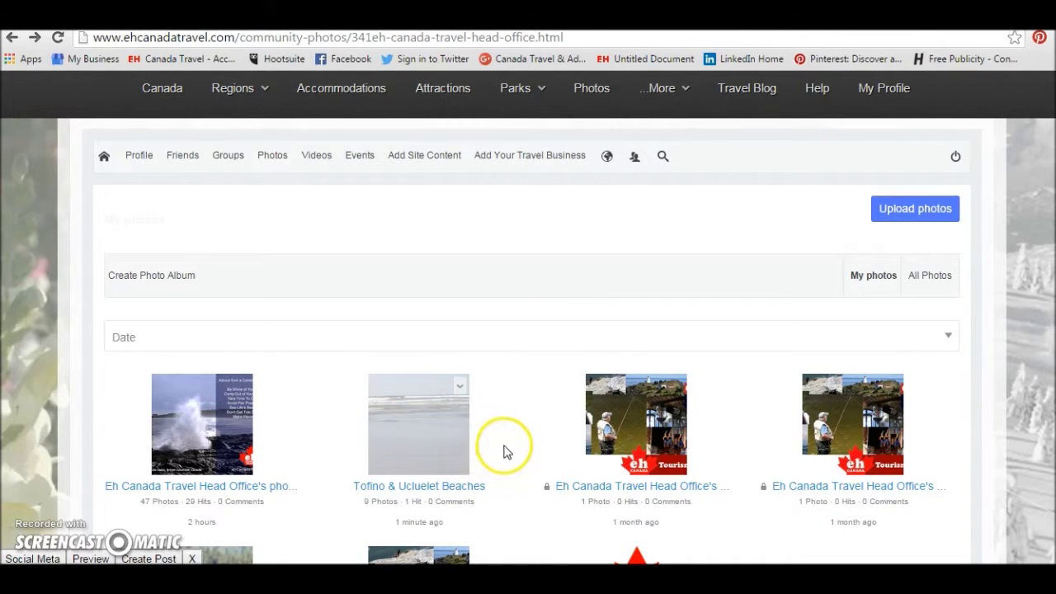
pyautogui.click(427, 438)
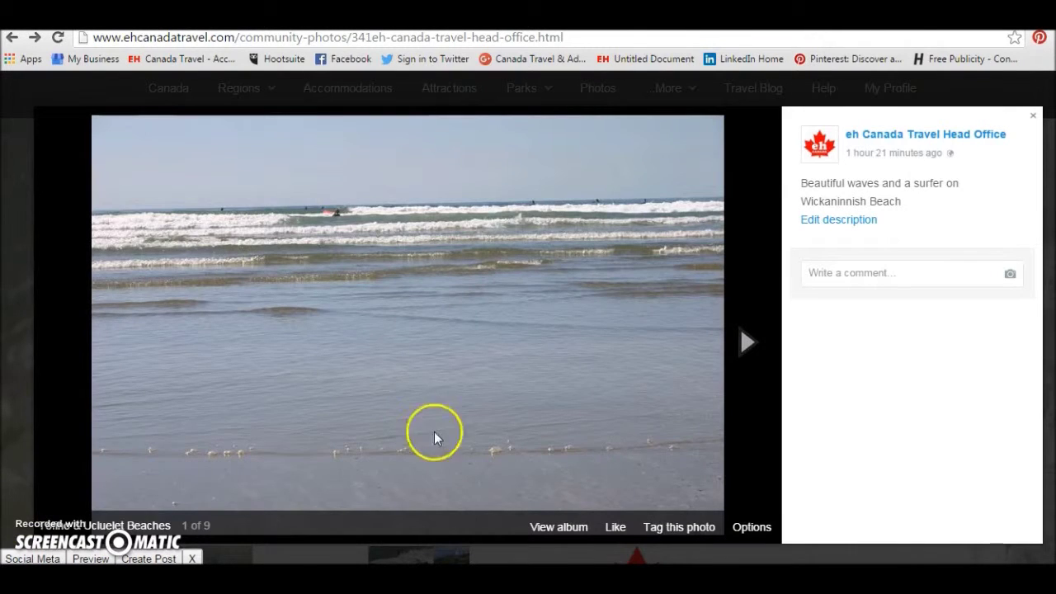
pyautogui.click(745, 343)
pyautogui.click(745, 344)
pyautogui.click(747, 343)
pyautogui.click(746, 343)
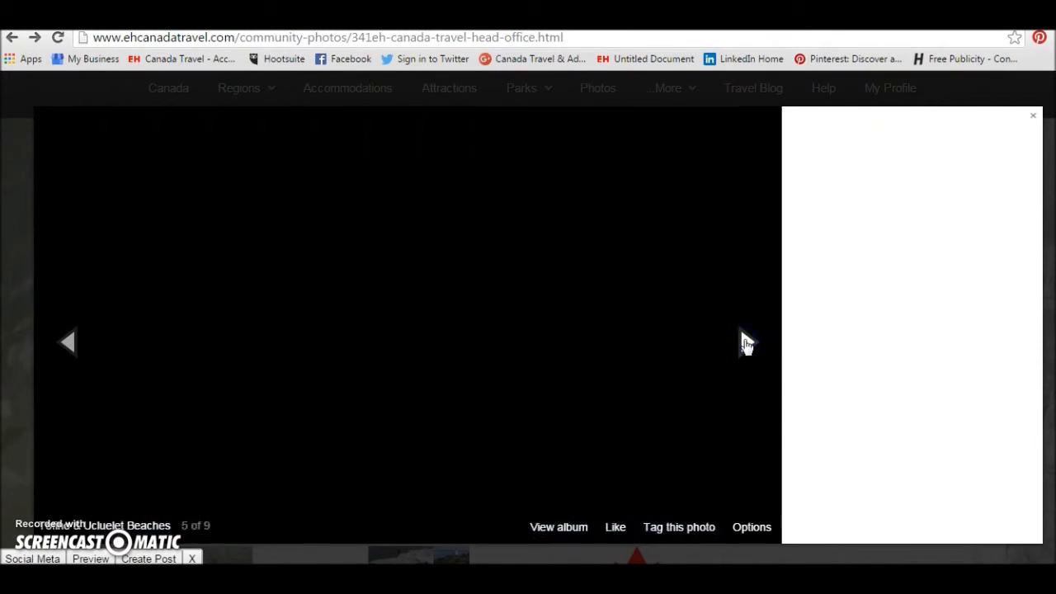
pyautogui.click(747, 343)
pyautogui.click(747, 343)
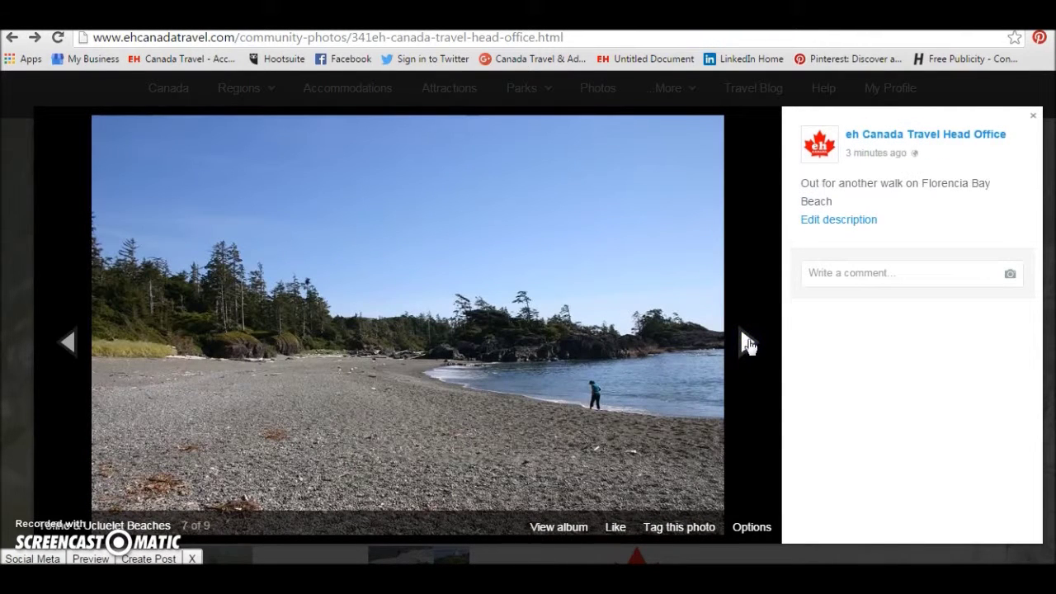
# Share the beach walk photo on the Facebook page's timeline with the message "I just published my experiences at Florencia Bay Beach on eh Canada Travel"
pyautogui.click(756, 530)
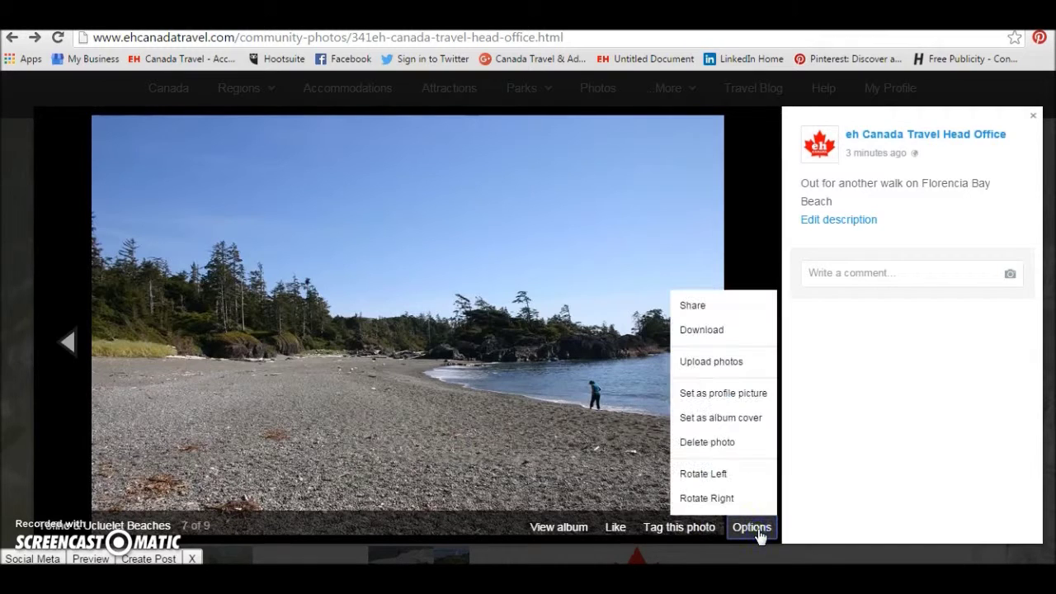
pyautogui.click(746, 535)
pyautogui.click(695, 307)
pyautogui.click(393, 263)
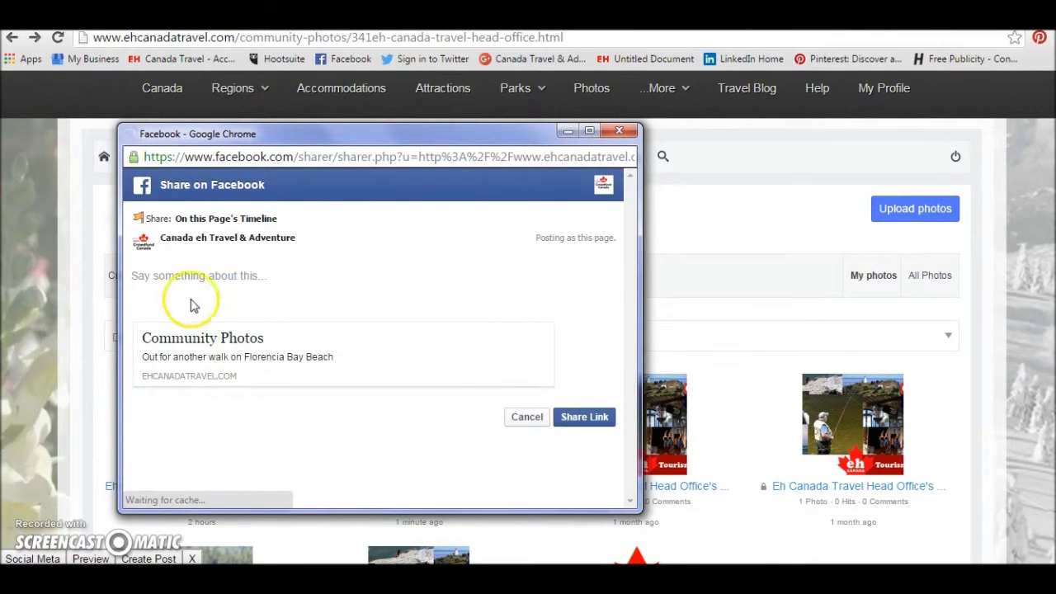
pyautogui.click(142, 279)
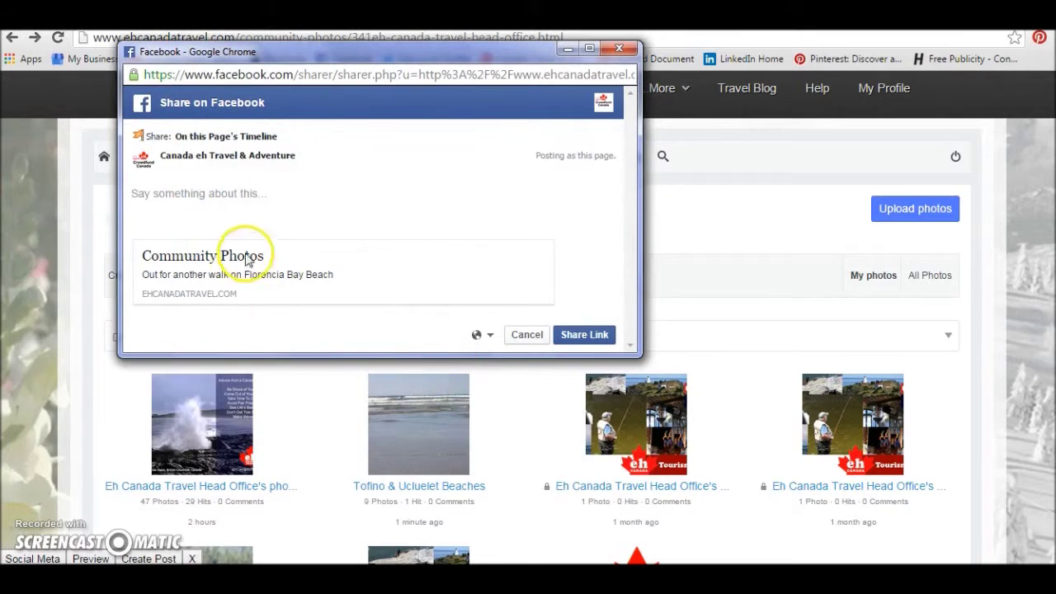
pyautogui.write('I just published my experiences at Florencia Bay Beach on eh Canada Travel.')
pyautogui.click(586, 335)
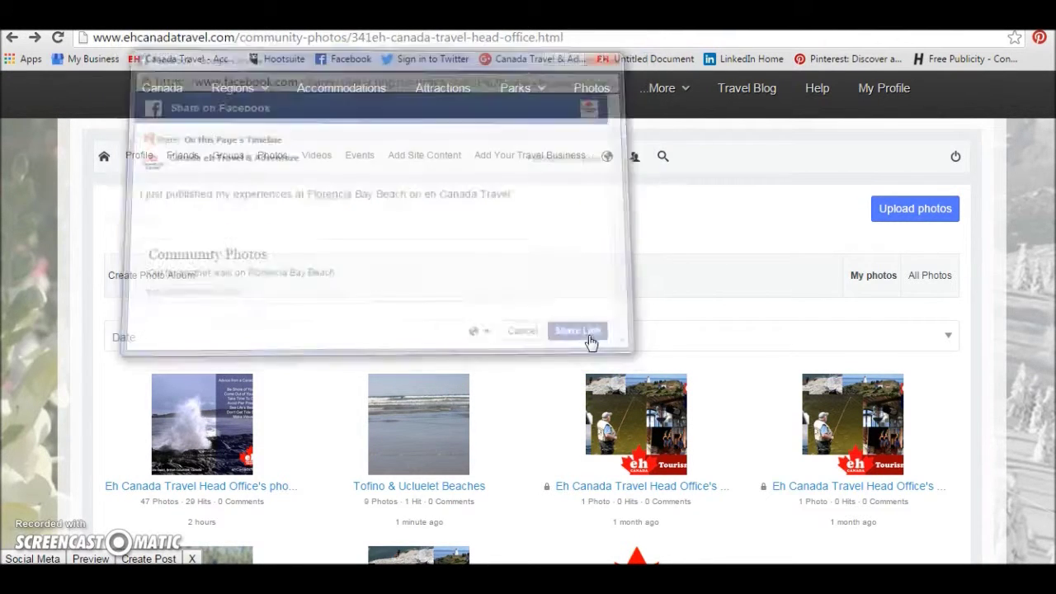
pyautogui.moveTo(420, 433)
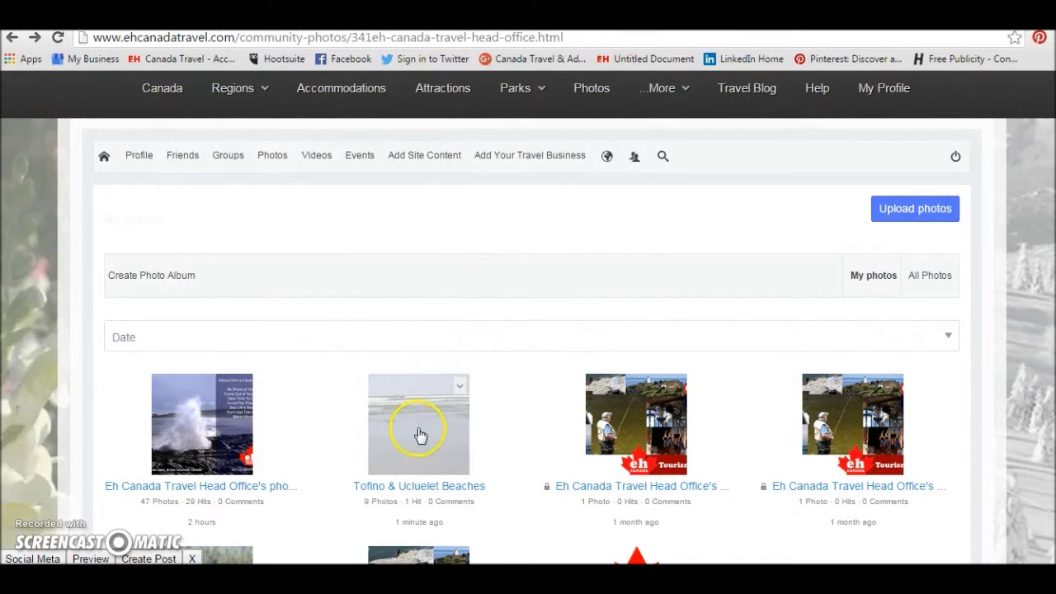